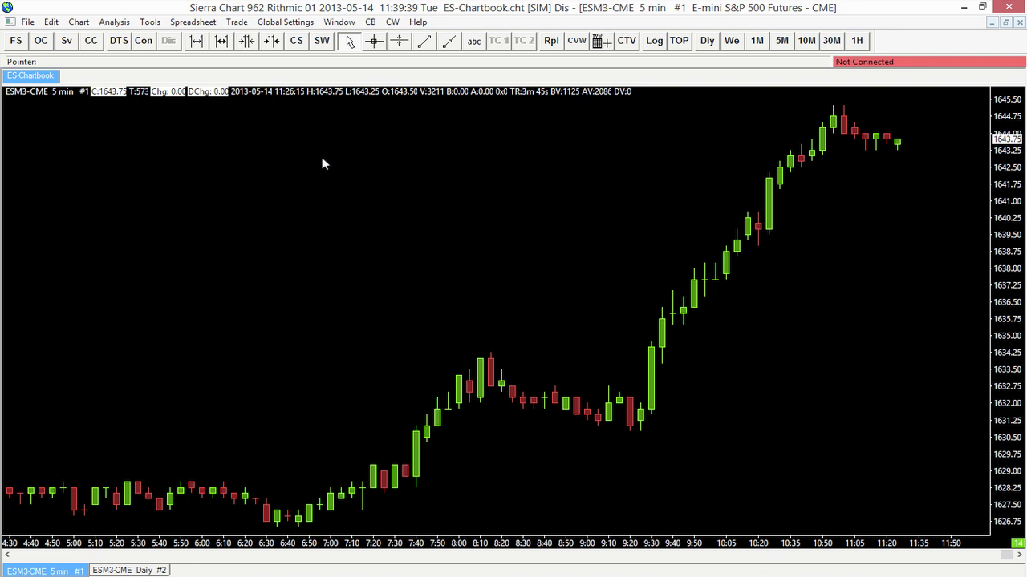
Step: Add the Volume By Price study to the ESM3-CME 5-minute chart from the chart's Studies list
right_click(322, 158)
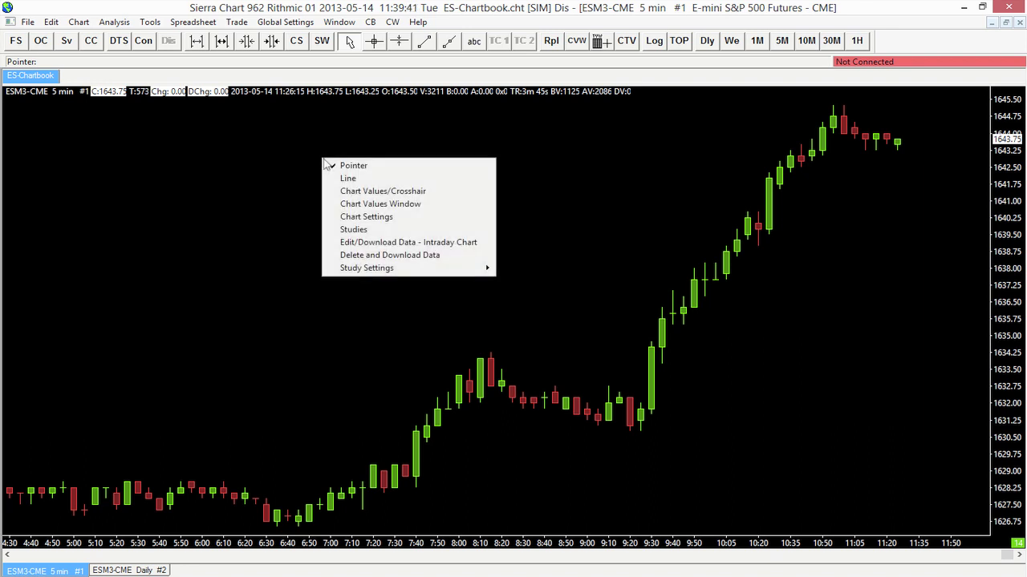
left_click(399, 230)
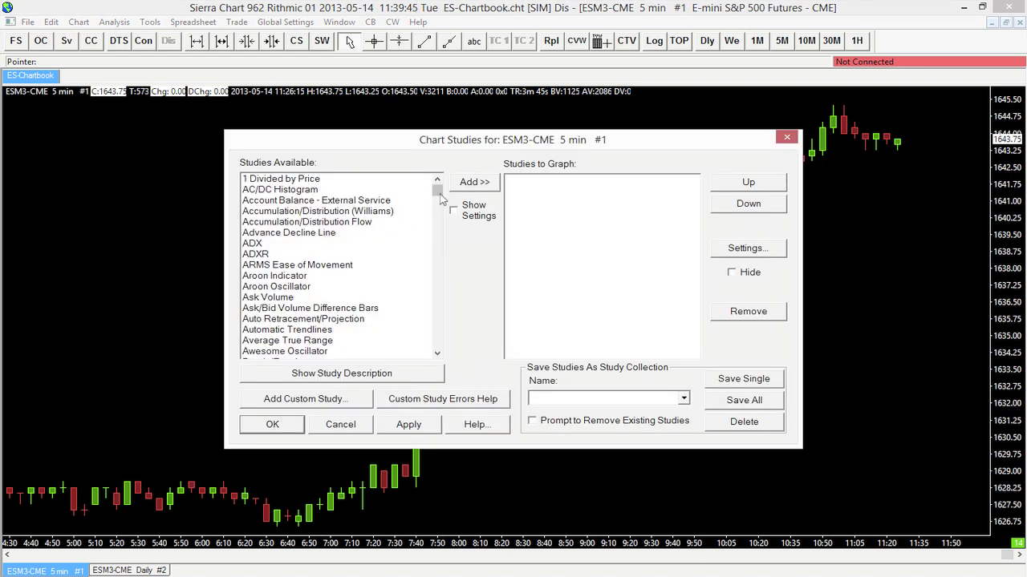
left_click_drag(437, 192, 436, 345)
left_click(346, 320)
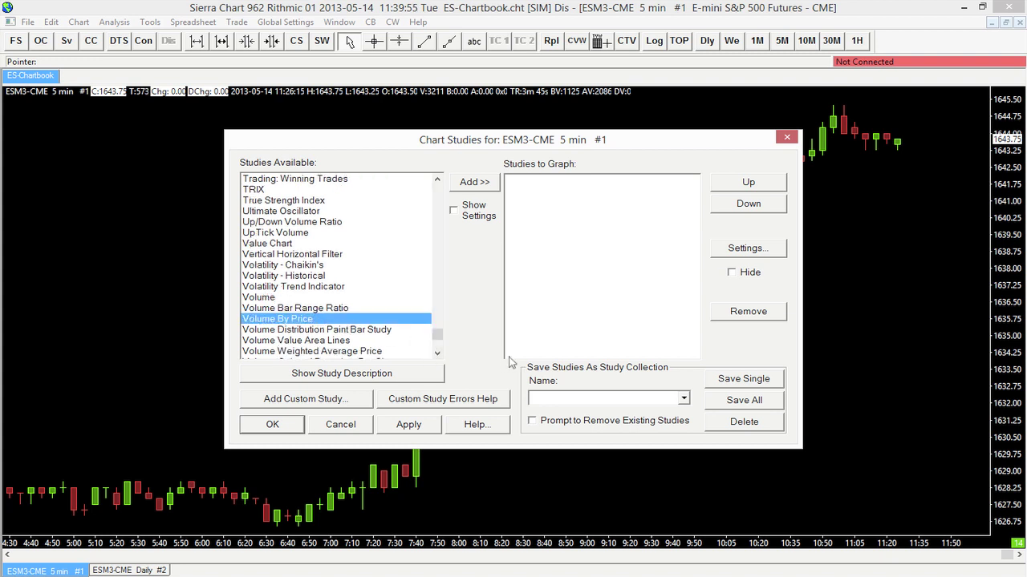
left_click(478, 184)
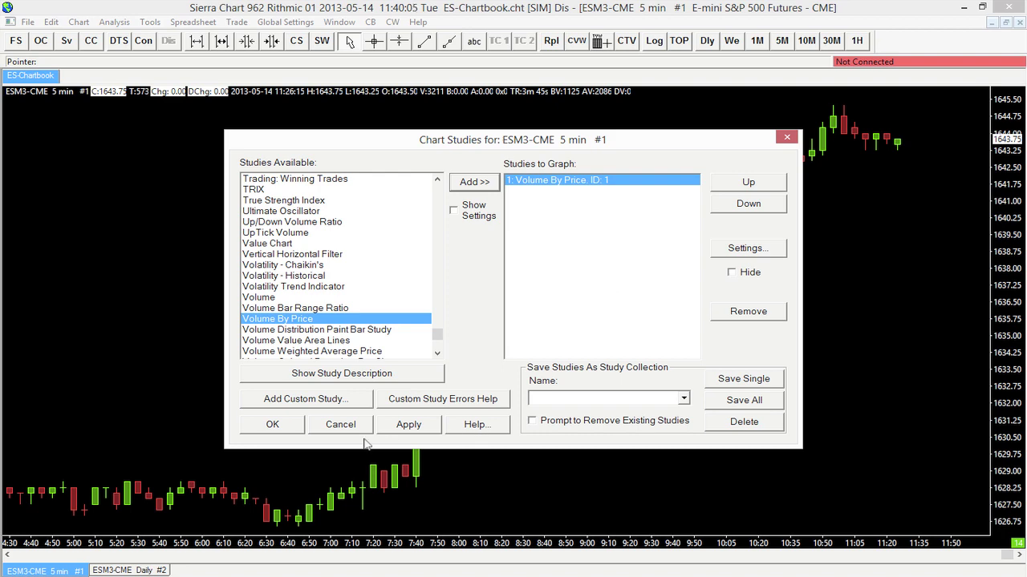
left_click(294, 430)
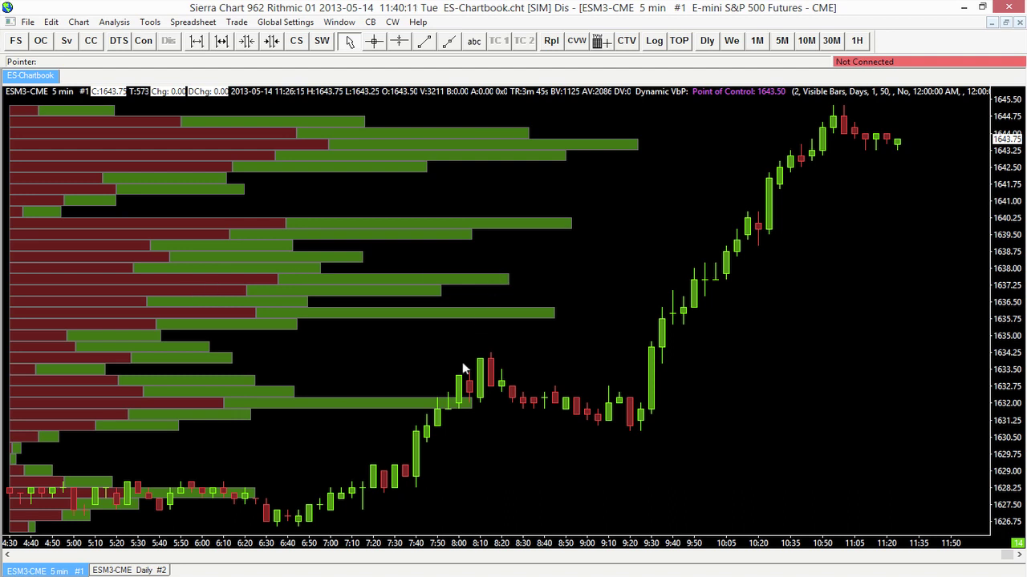
left_click_drag(421, 547, 440, 527)
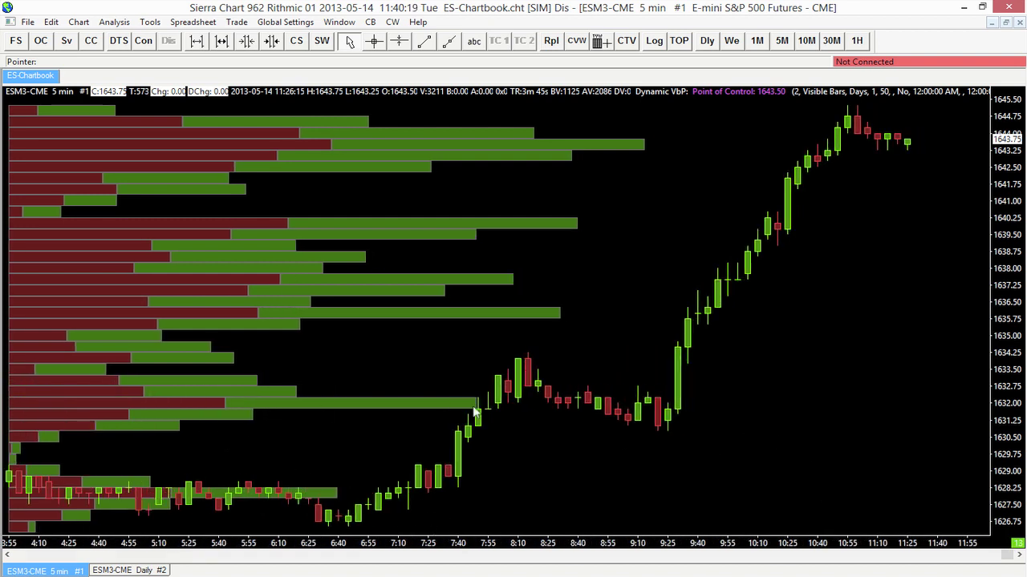
left_click_drag(1007, 561, 951, 564)
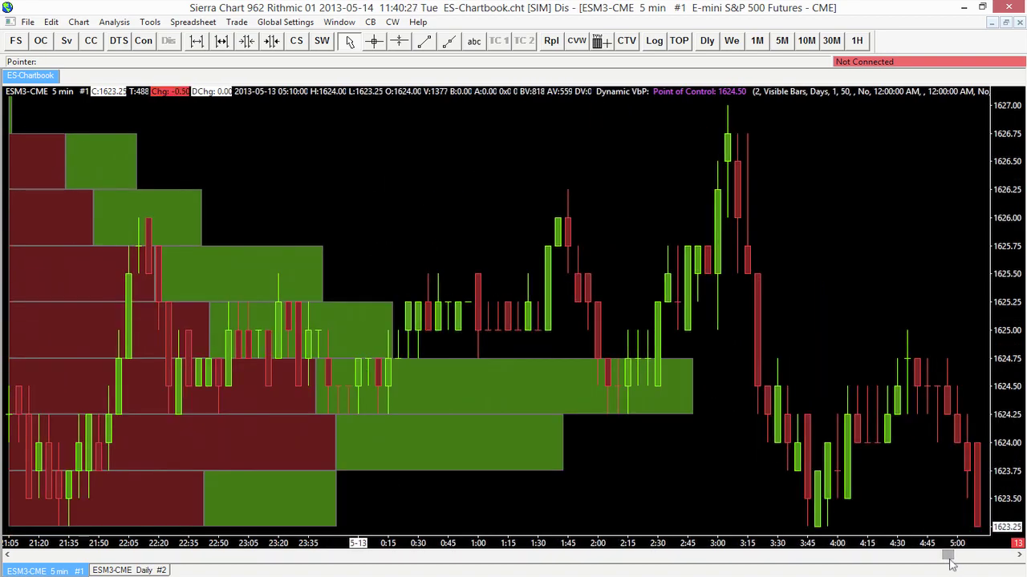
left_click_drag(950, 564, 1016, 564)
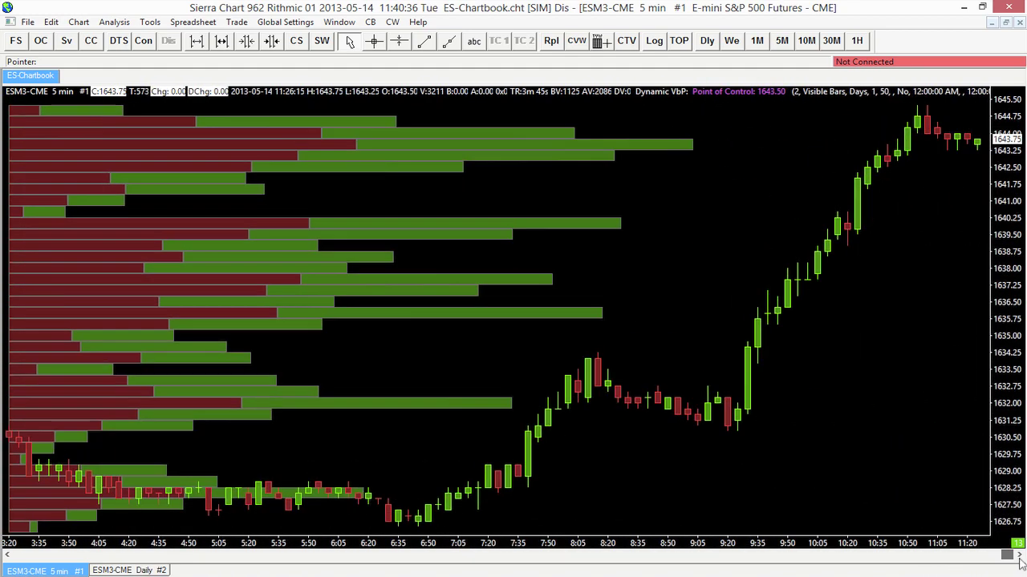
Step: Open the Dynamic VbP Study Settings and select the Volume Graph Period Type input
right_click(485, 185)
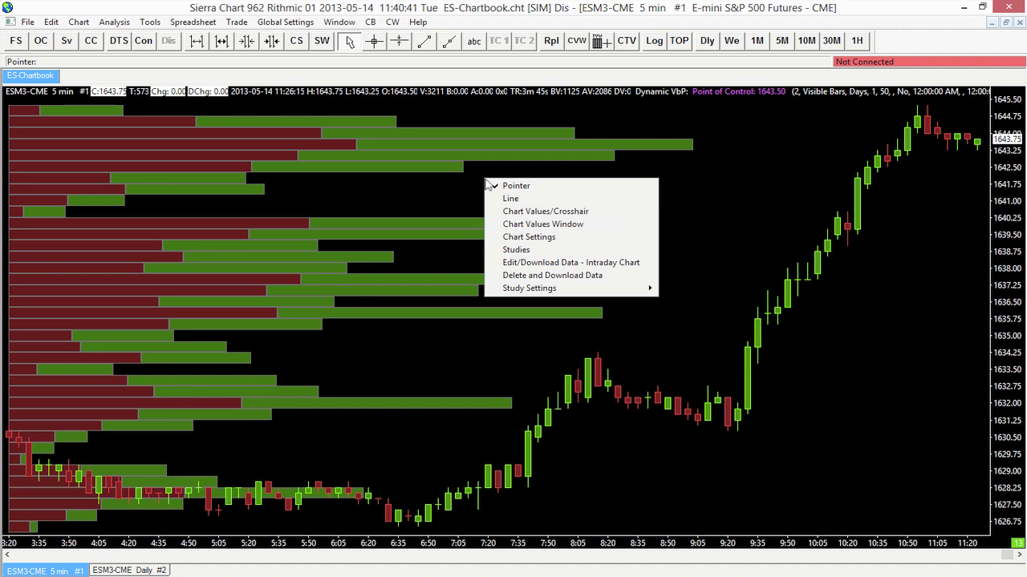
left_click(545, 252)
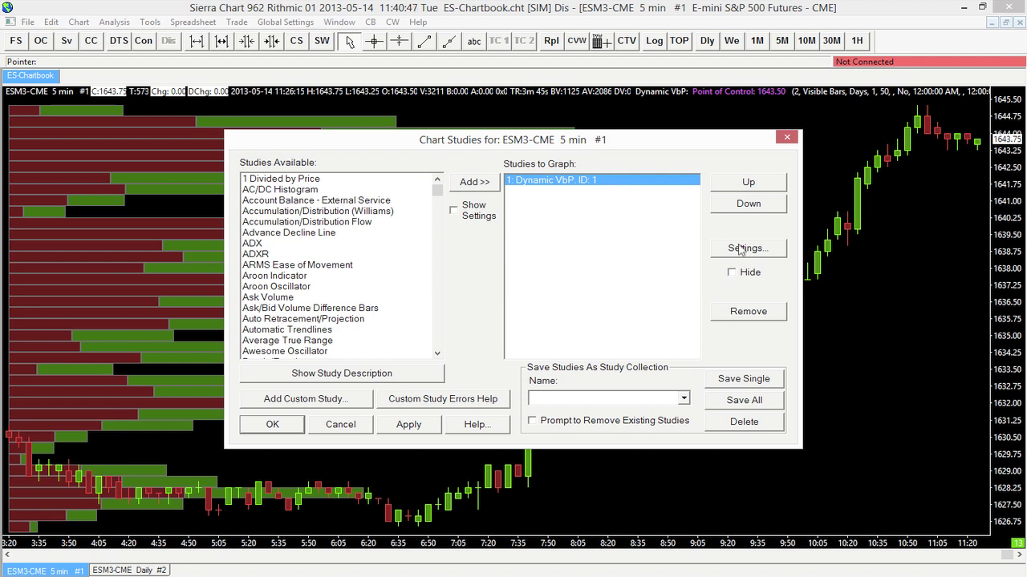
left_click(766, 254)
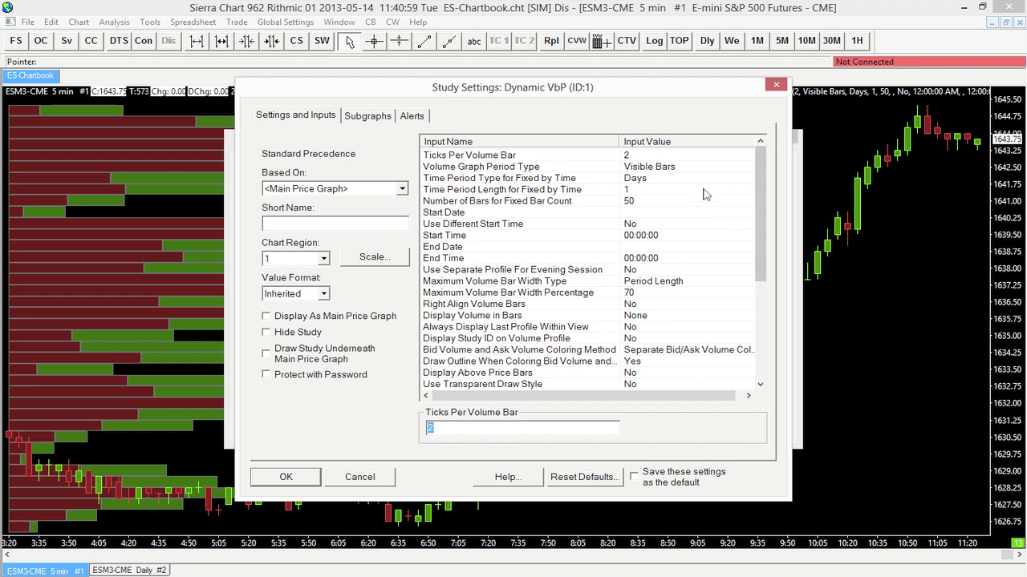
left_click(652, 166)
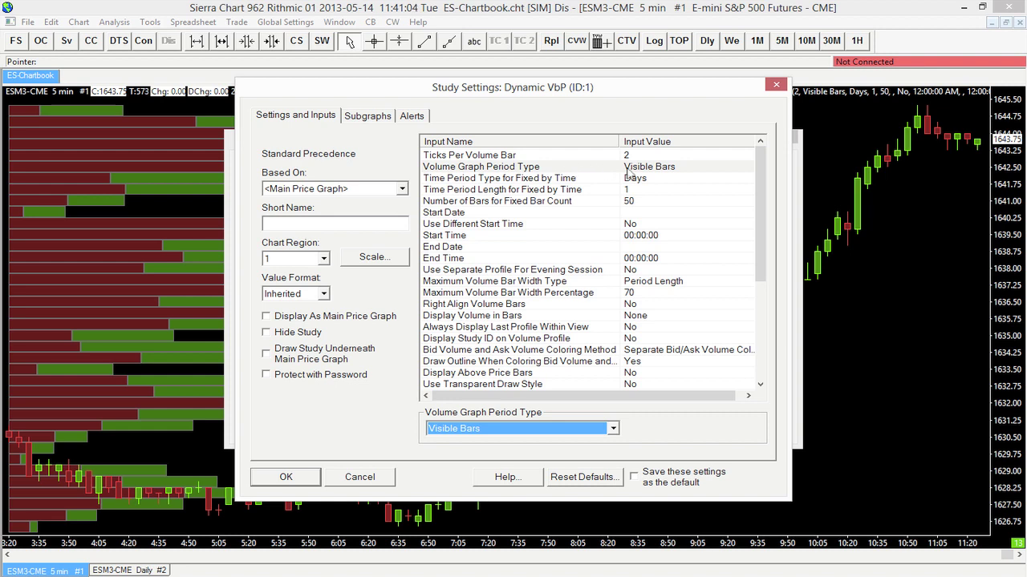
Step: Set Volume Graph Period Type to Fixed By Bar Count with 25 bars and confirm both dialogs
left_click(613, 430)
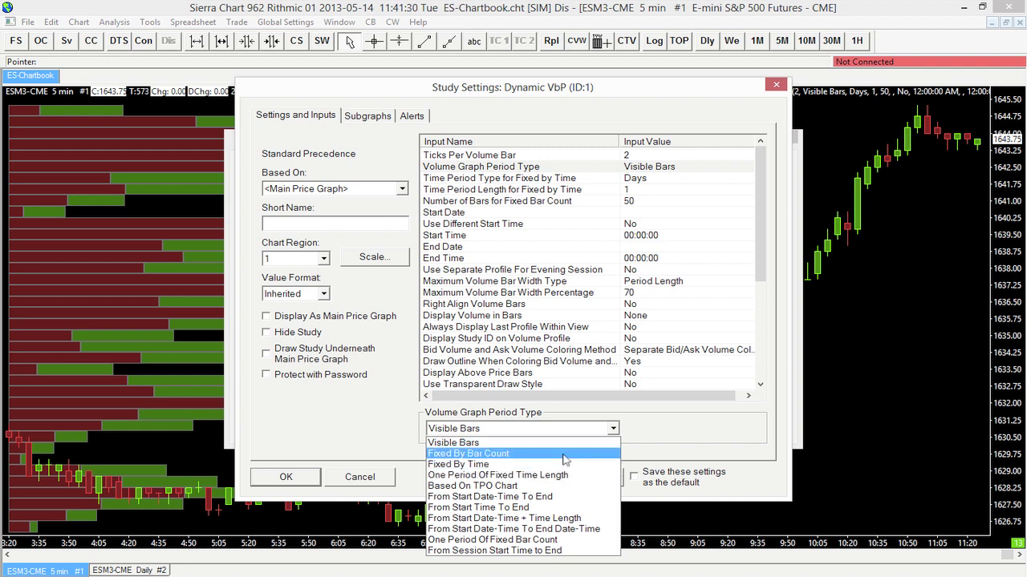
left_click(564, 455)
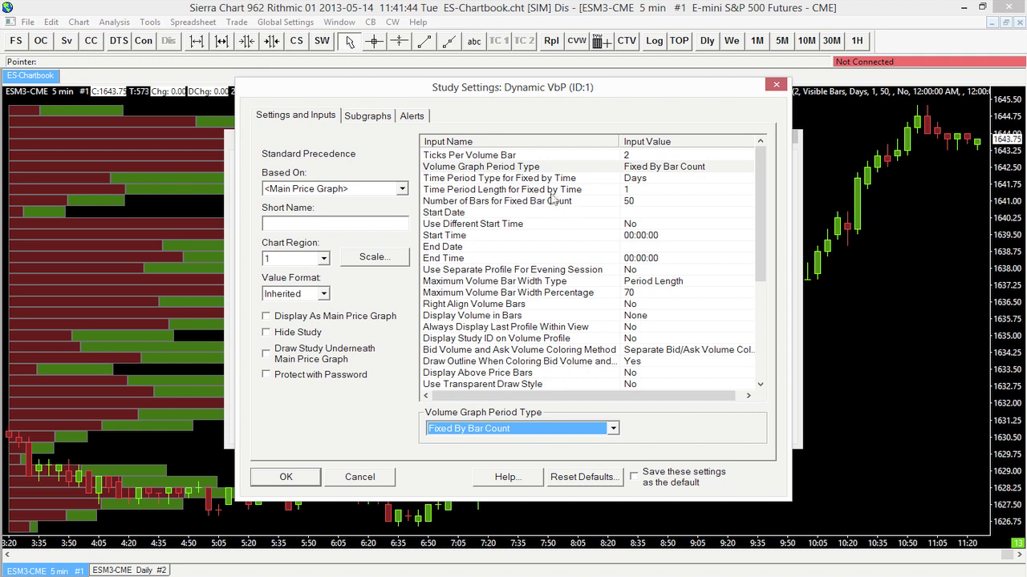
left_click(533, 180)
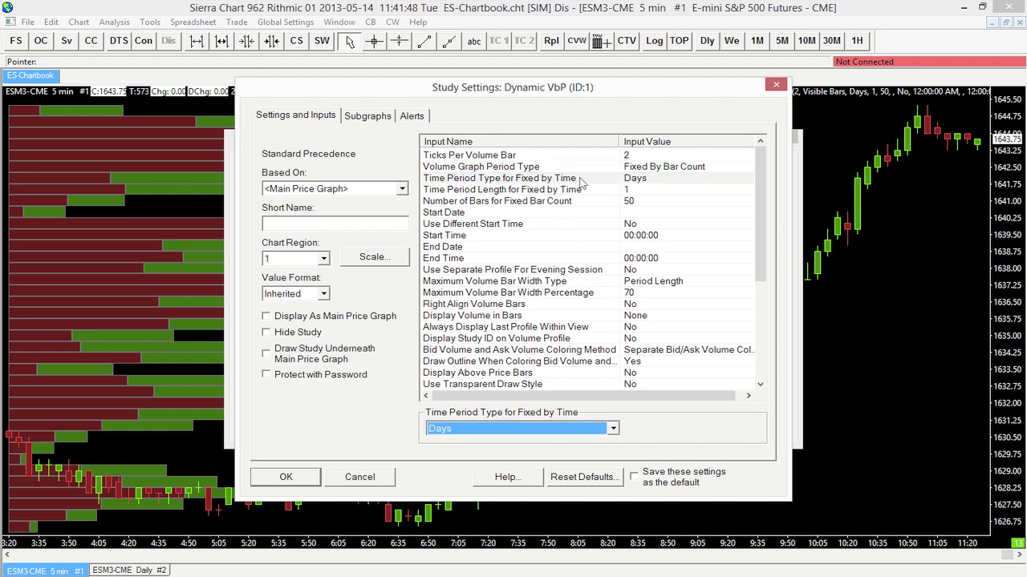
left_click(521, 207)
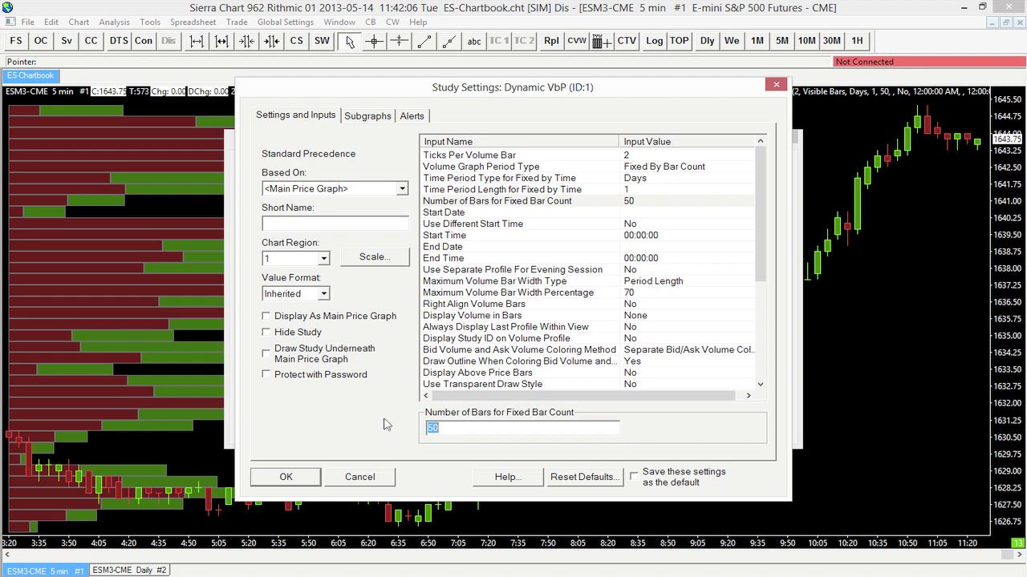
type("25")
left_click(310, 480)
left_click(295, 428)
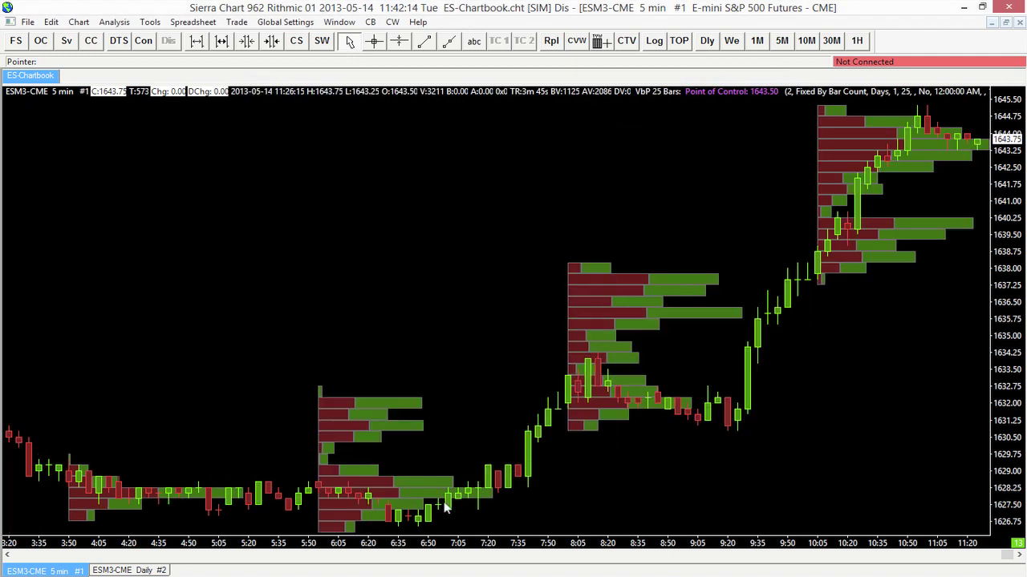
left_click_drag(454, 544, 534, 534)
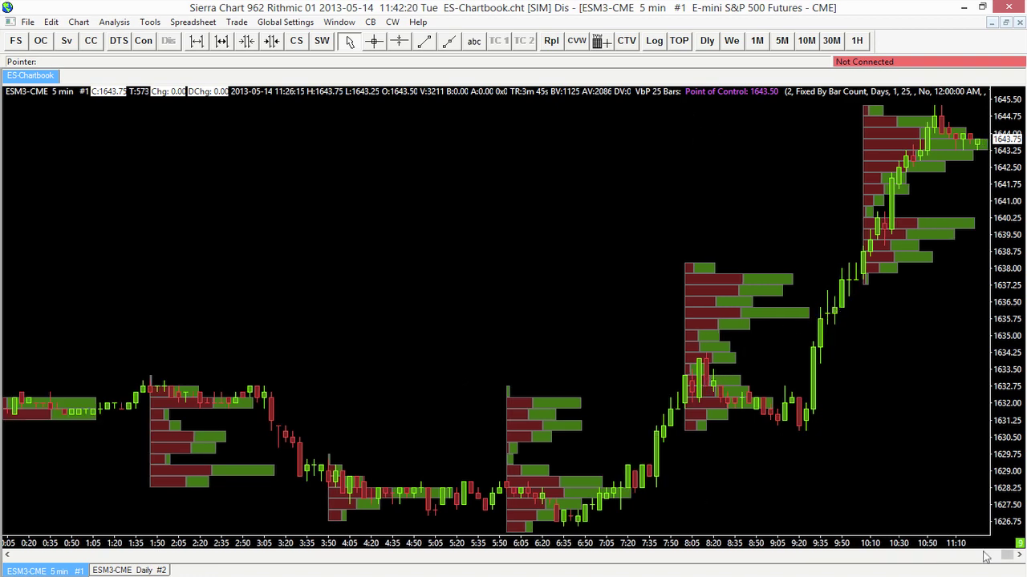
mouse_move(1008, 557)
left_mouse_down()
mouse_move(912, 545)
mouse_move(1017, 564)
left_mouse_up()
Step: In the VbP 25 Bars study settings, switch Volume Graph Period Type to Fixed By Time
right_click(296, 158)
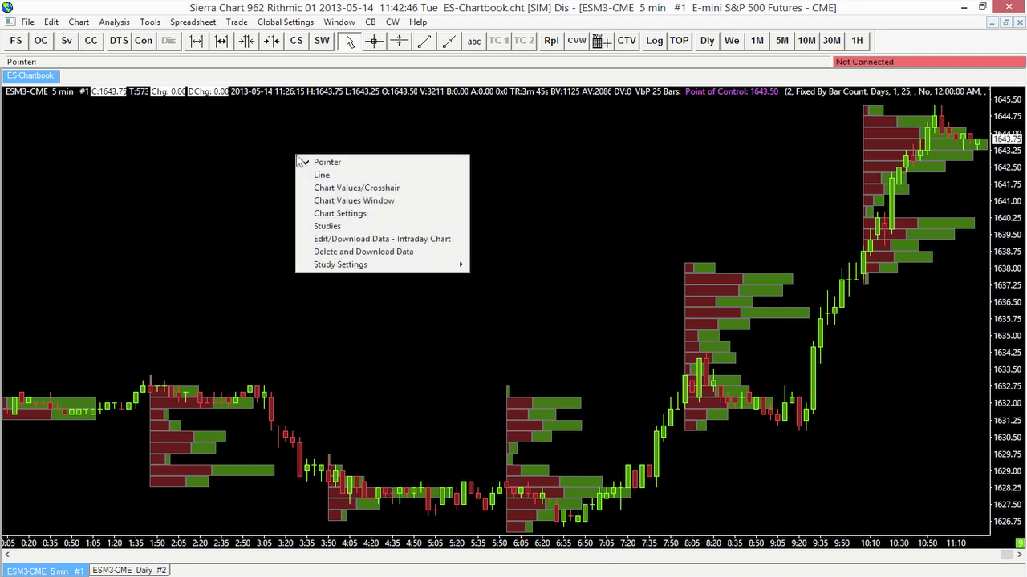
left_click(370, 232)
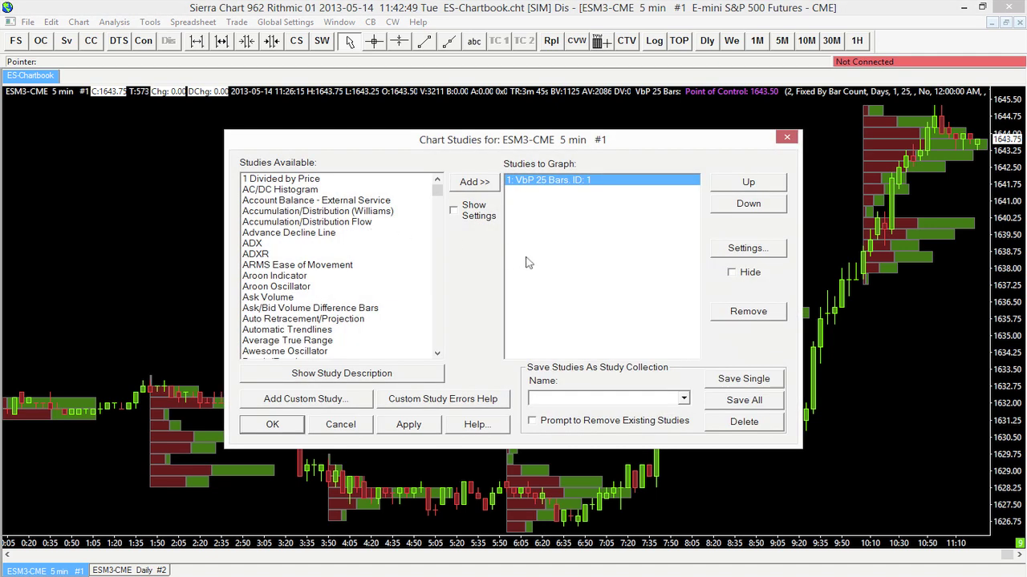
left_click(764, 249)
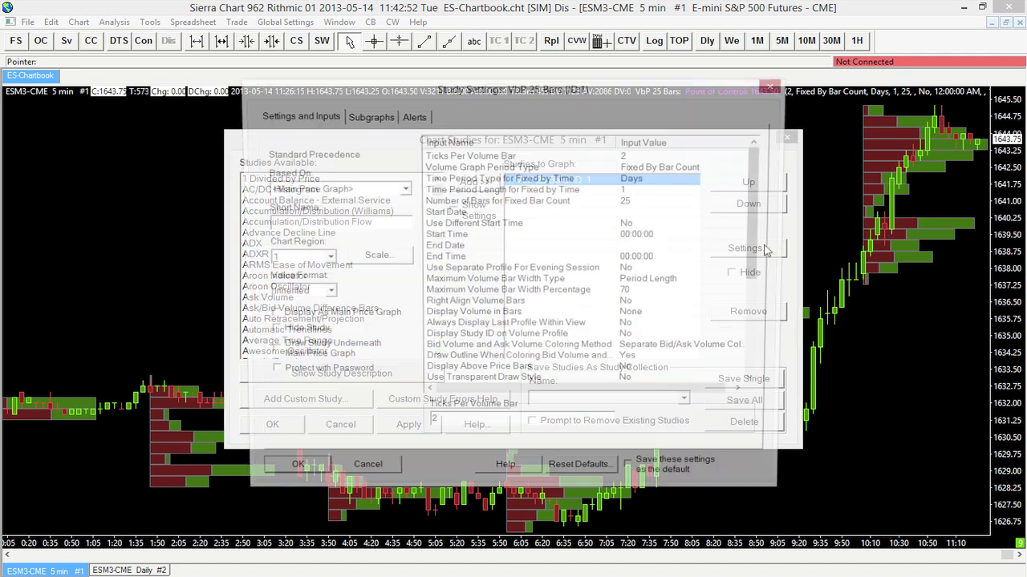
left_click(701, 170)
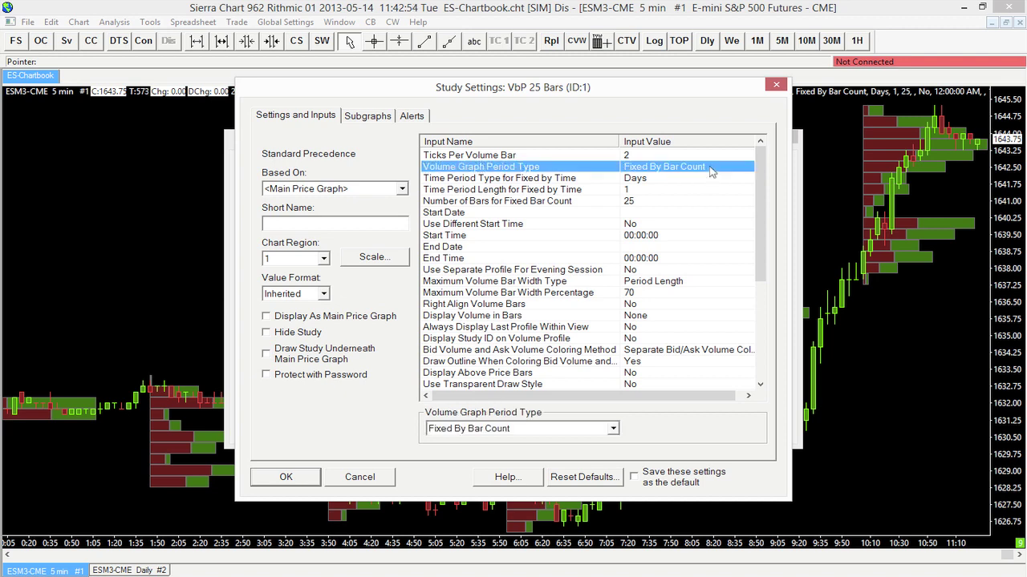
left_click(611, 430)
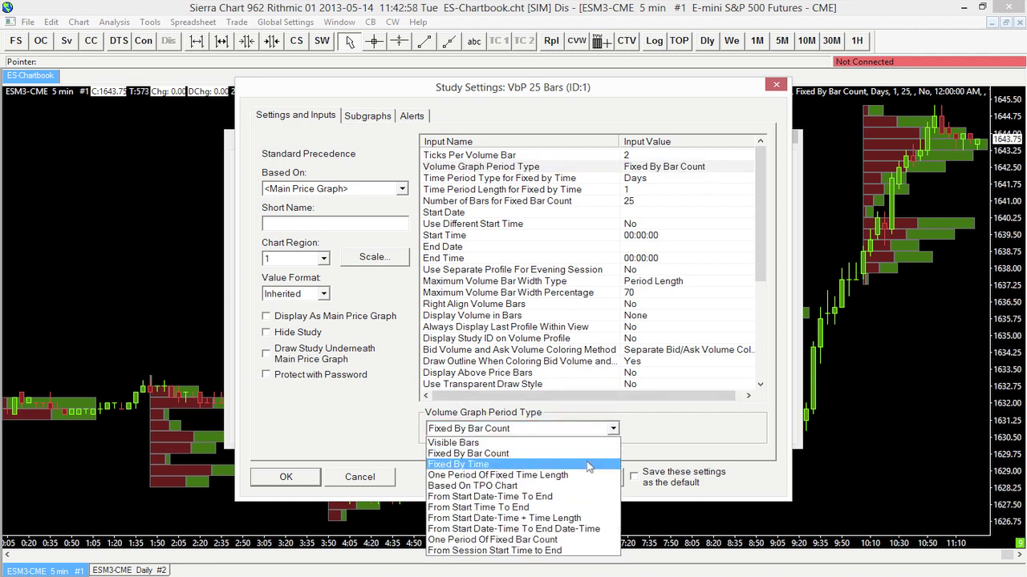
left_click(589, 466)
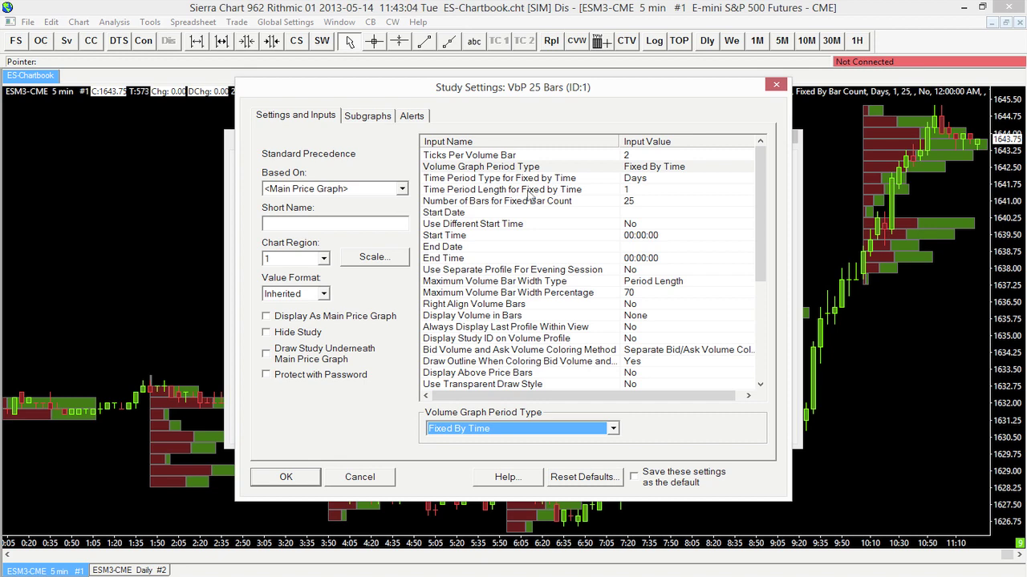
Step: Set the Fixed by Time period type to Minutes and the period length to 180, then apply
left_click(641, 193)
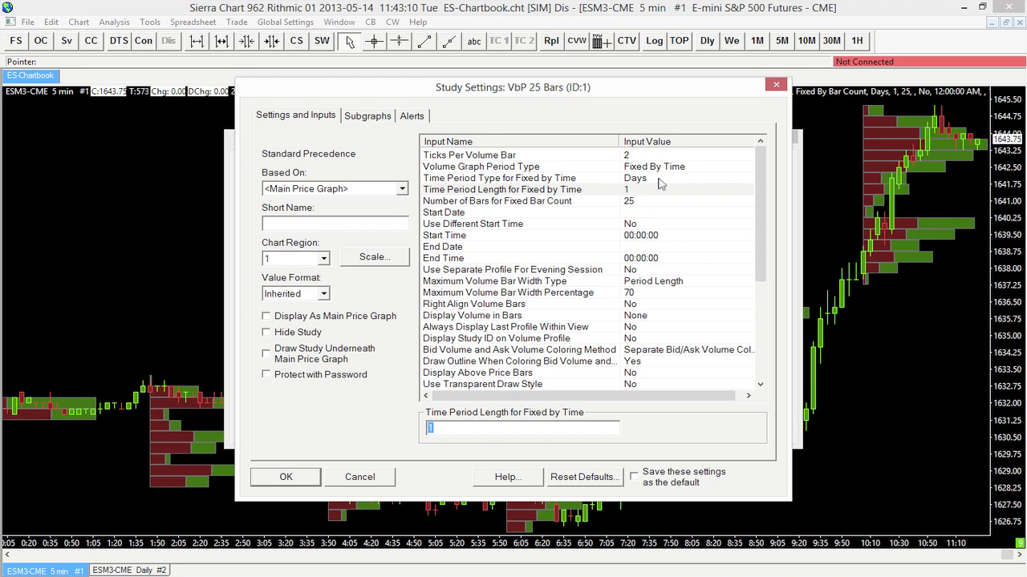
left_click(657, 179)
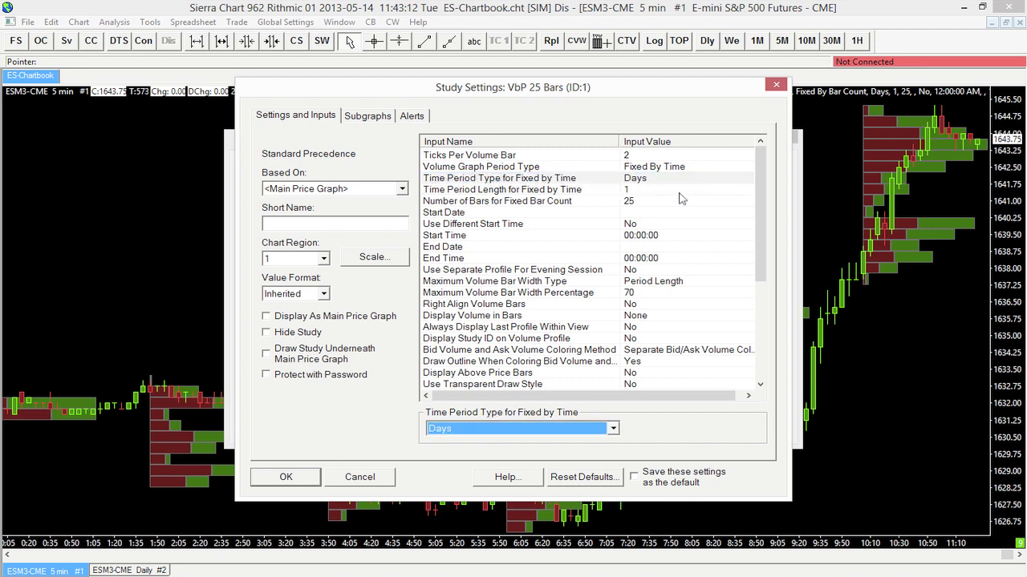
left_click(611, 429)
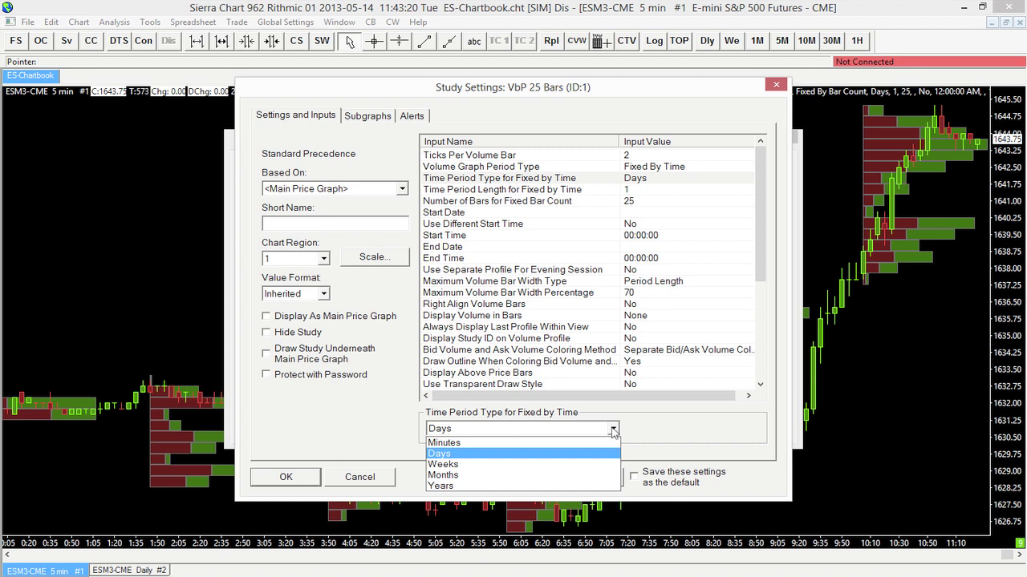
left_click(571, 443)
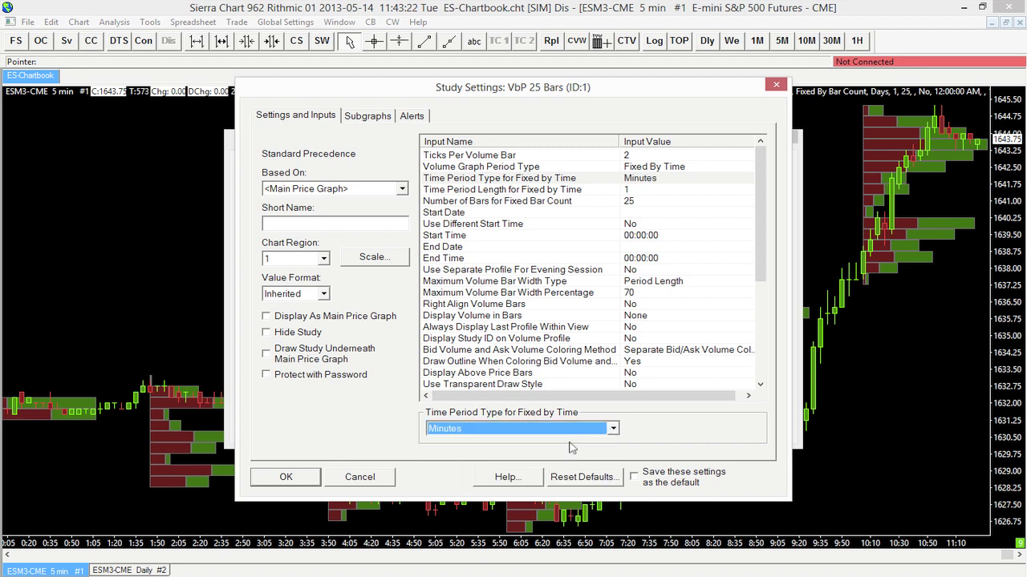
left_click(646, 191)
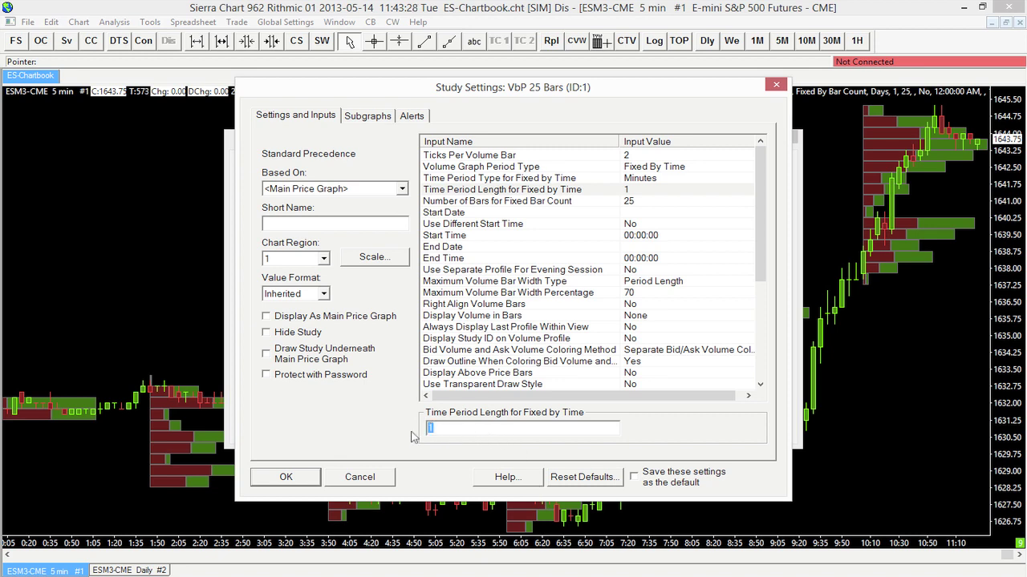
type("180")
left_click(305, 479)
left_click(277, 425)
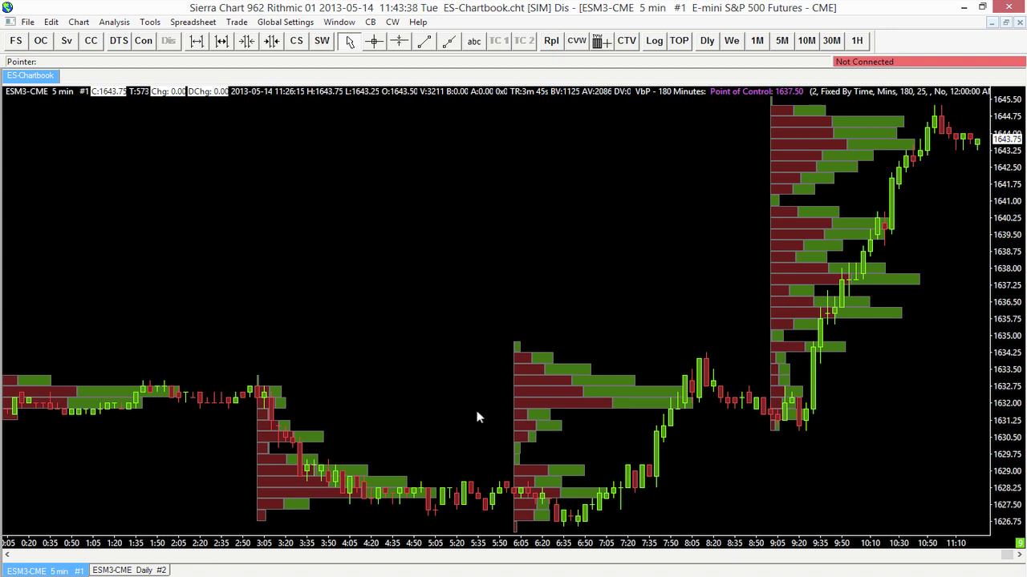
mouse_move(1007, 561)
left_mouse_down()
mouse_move(912, 557)
mouse_move(1008, 559)
left_mouse_up()
right_click(249, 134)
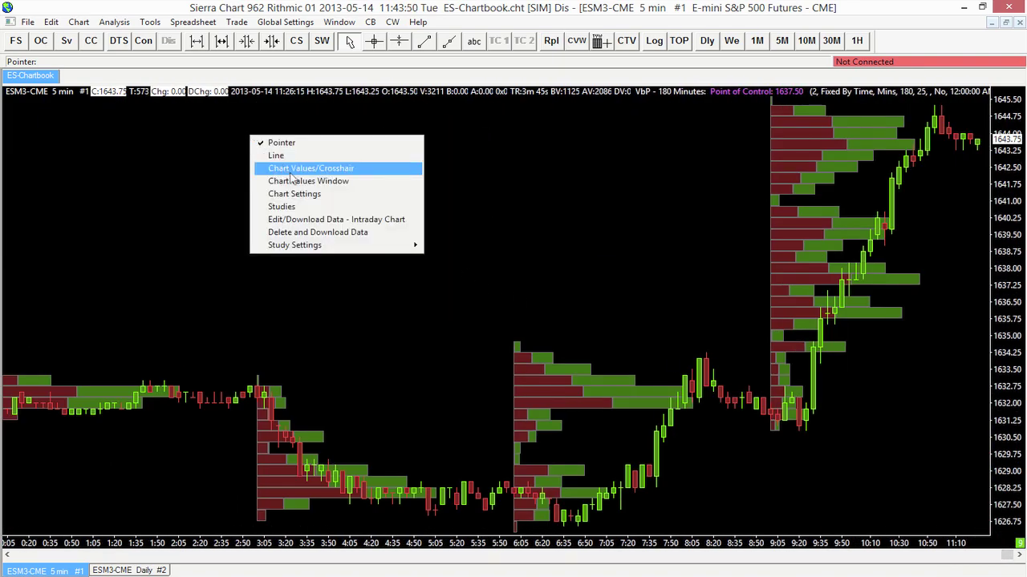
left_click(340, 197)
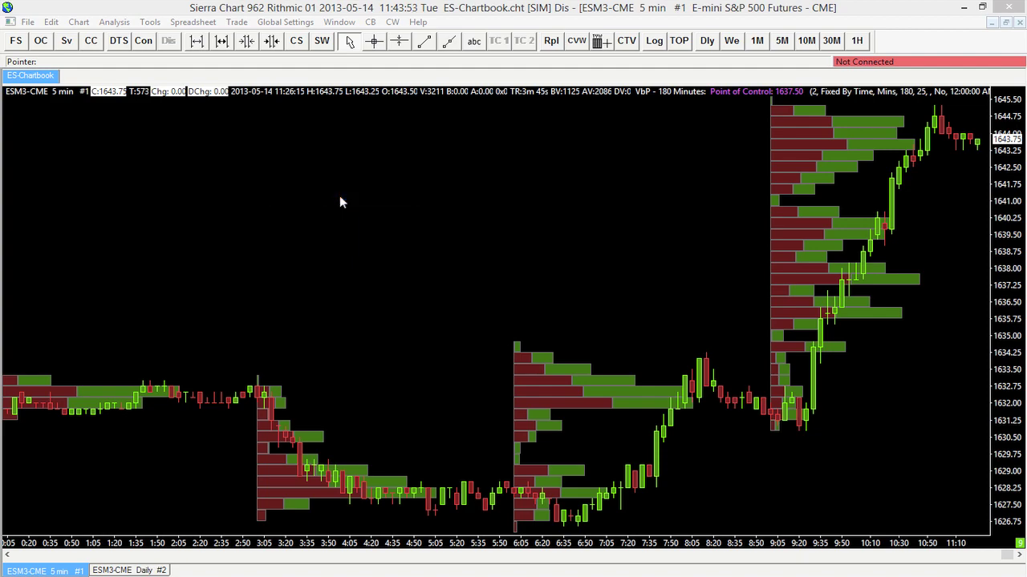
left_click(345, 447)
right_click(314, 286)
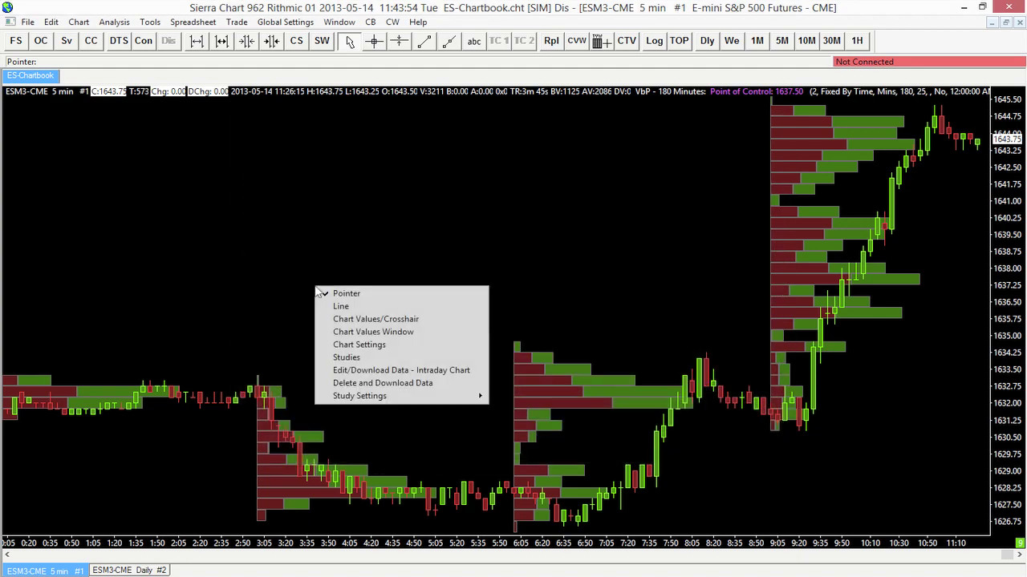
Step: Open the volume profile study's settings, keeping the period type as Fixed By Time
left_click(394, 357)
left_click(745, 248)
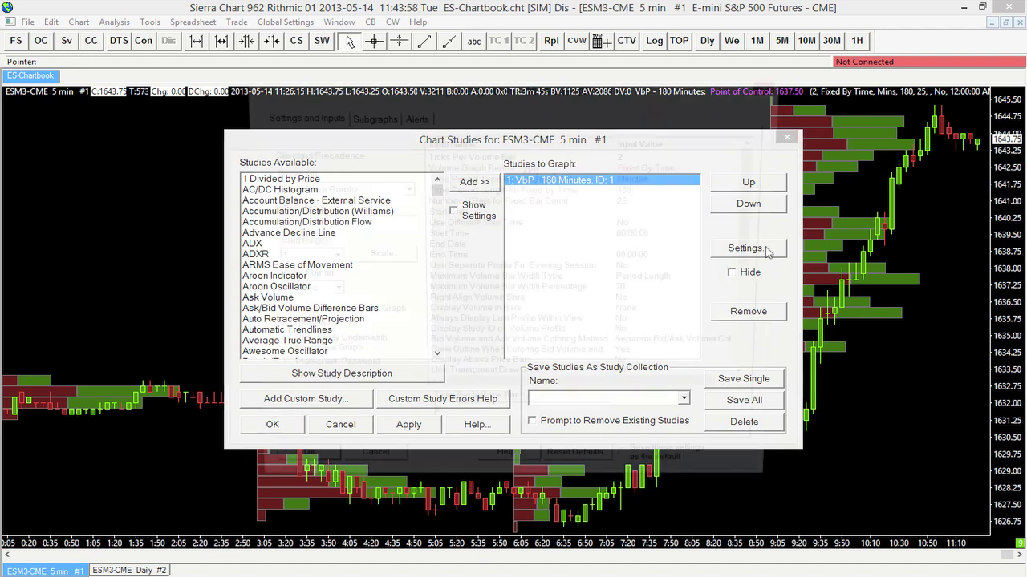
left_click(752, 179)
left_click(744, 168)
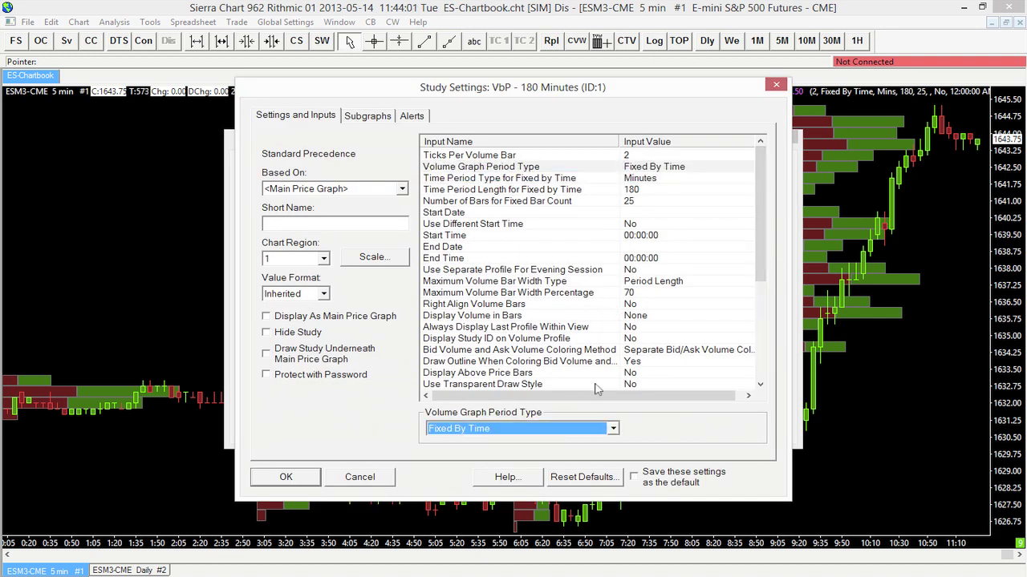
left_click(613, 429)
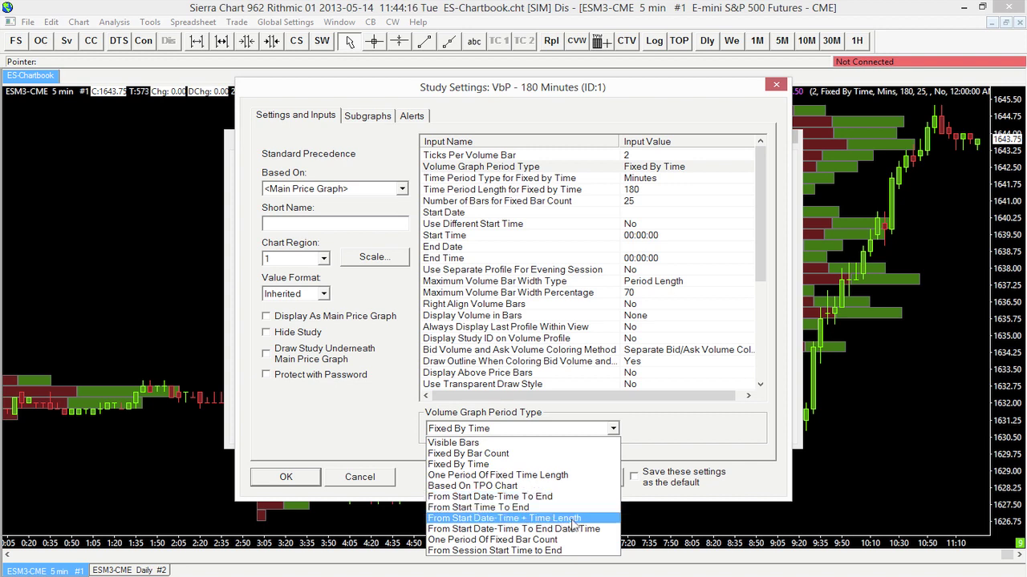
left_click(662, 429)
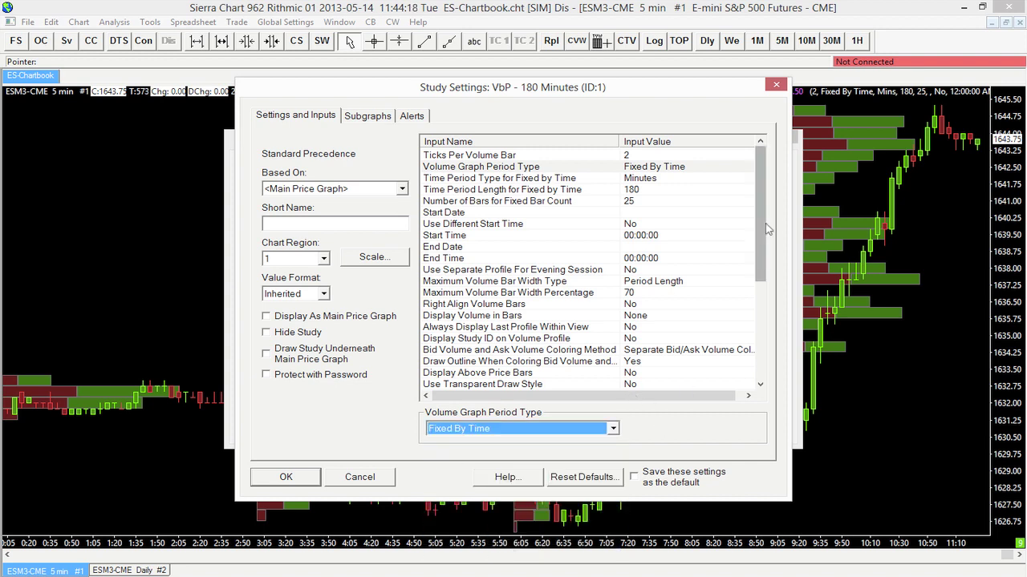
left_click_drag(760, 223, 756, 314)
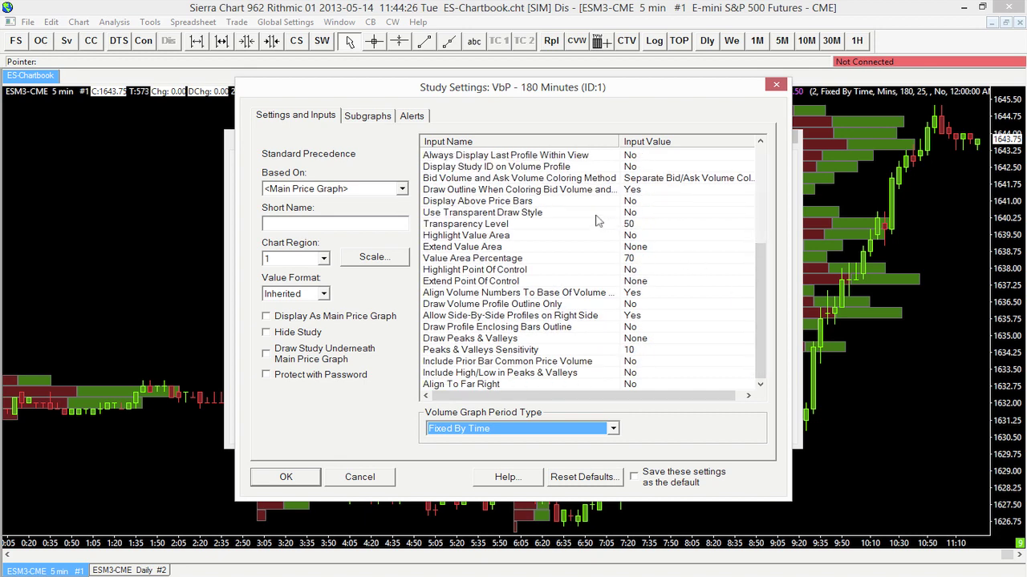
Step: Set Use Transparent Draw Style to Yes and apply the change to the chart
left_click(654, 213)
left_click(731, 215)
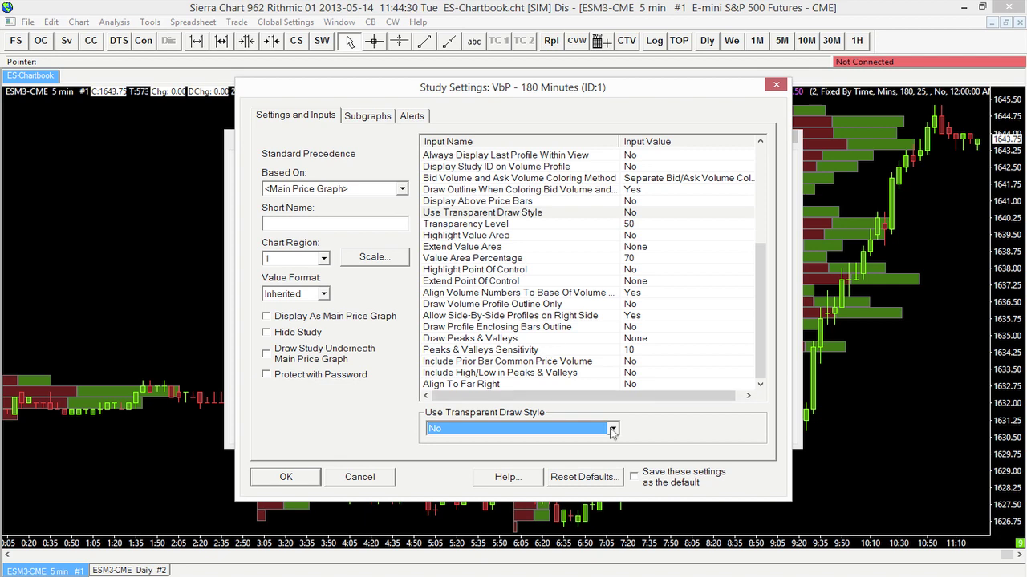
scroll(612, 430, "down", 1)
left_click(315, 479)
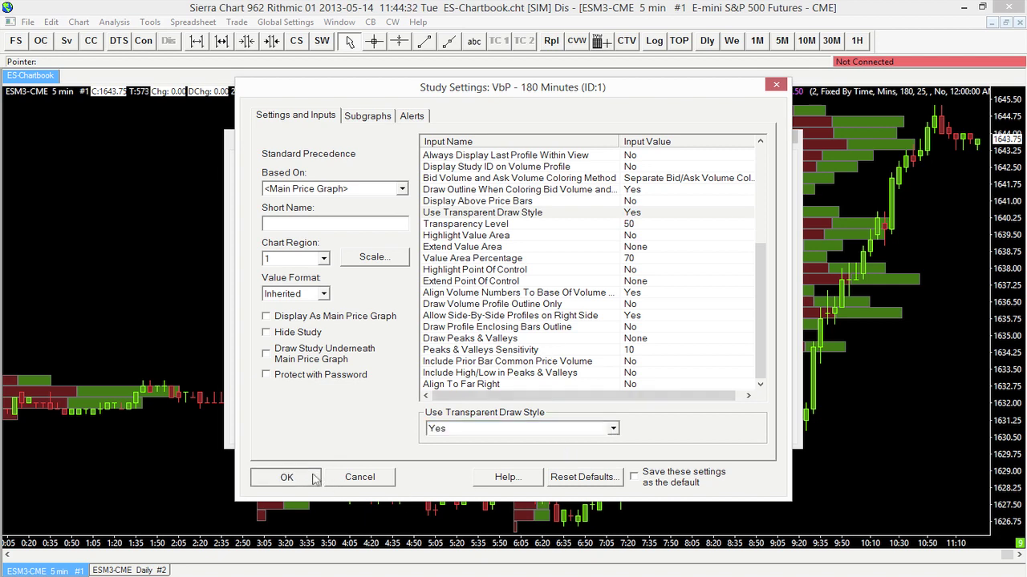
left_click(404, 430)
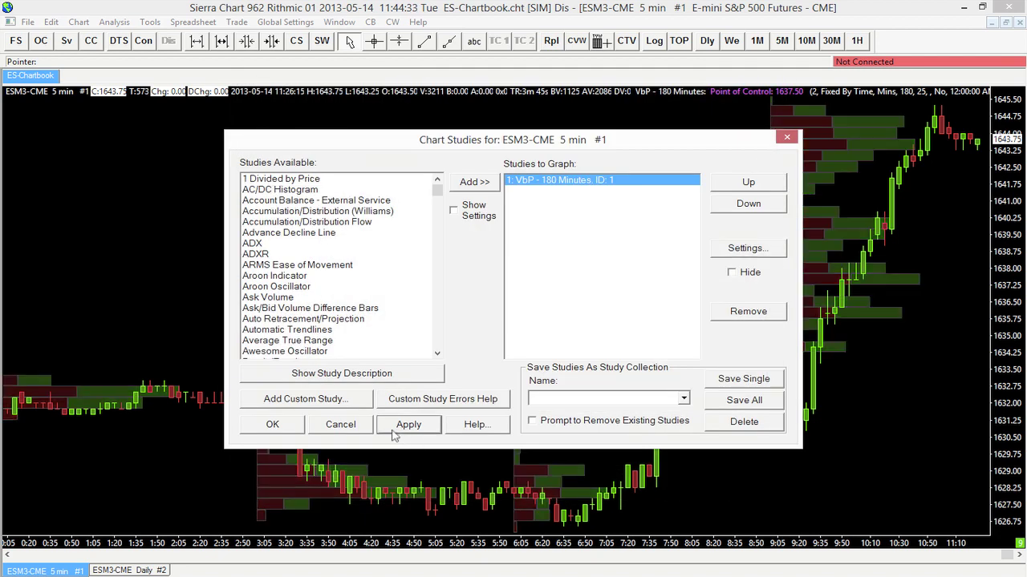
left_click(277, 425)
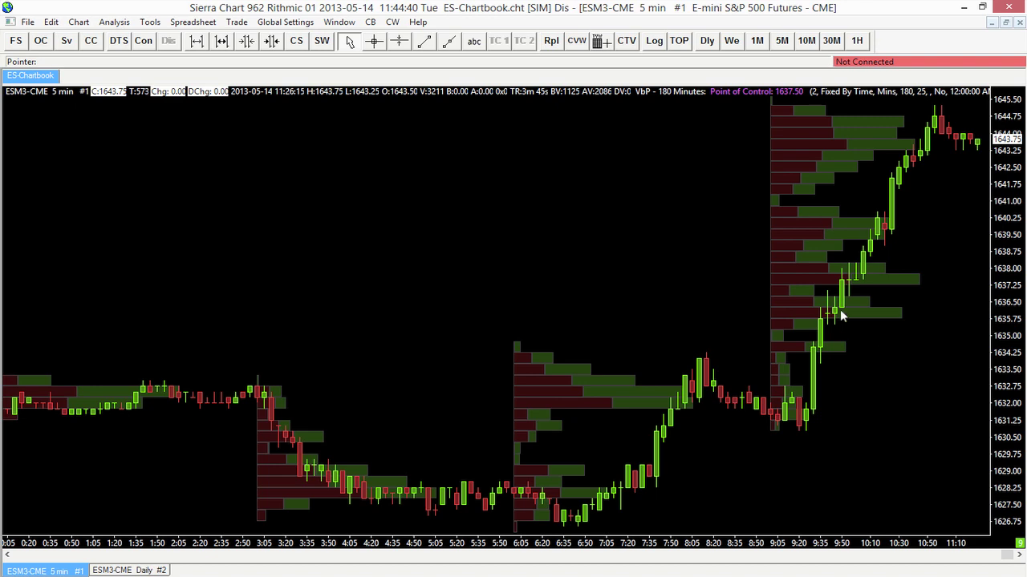
Step: Compress the time axis and reopen the Chart Studies list showing VbP - 180 Minutes
left_click_drag(497, 539, 461, 539)
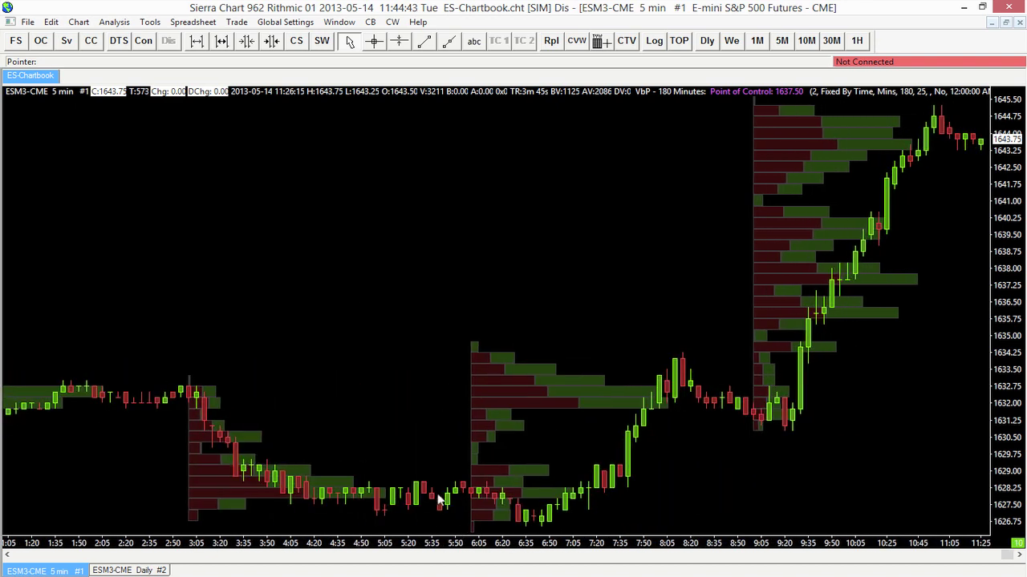
right_click(327, 221)
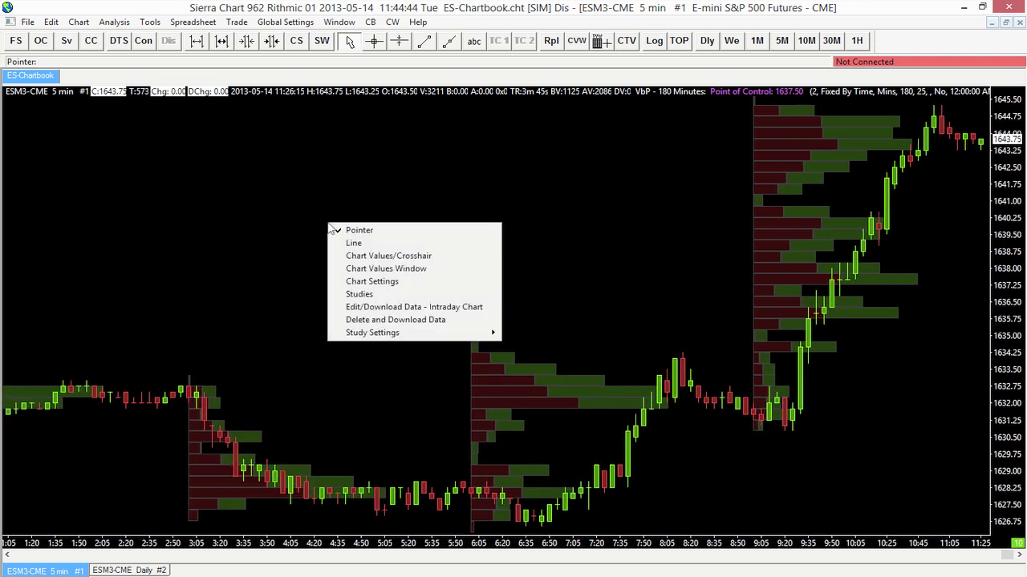
left_click(425, 296)
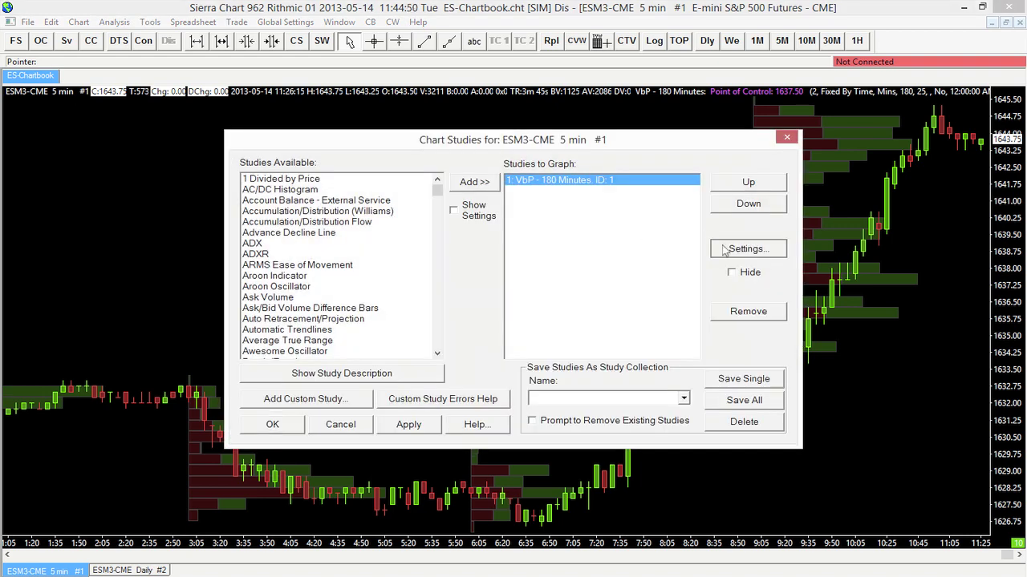
Step: Set Display Volume in Bars to Total Volume for the VbP - 180 Minutes study and apply
left_click(724, 250)
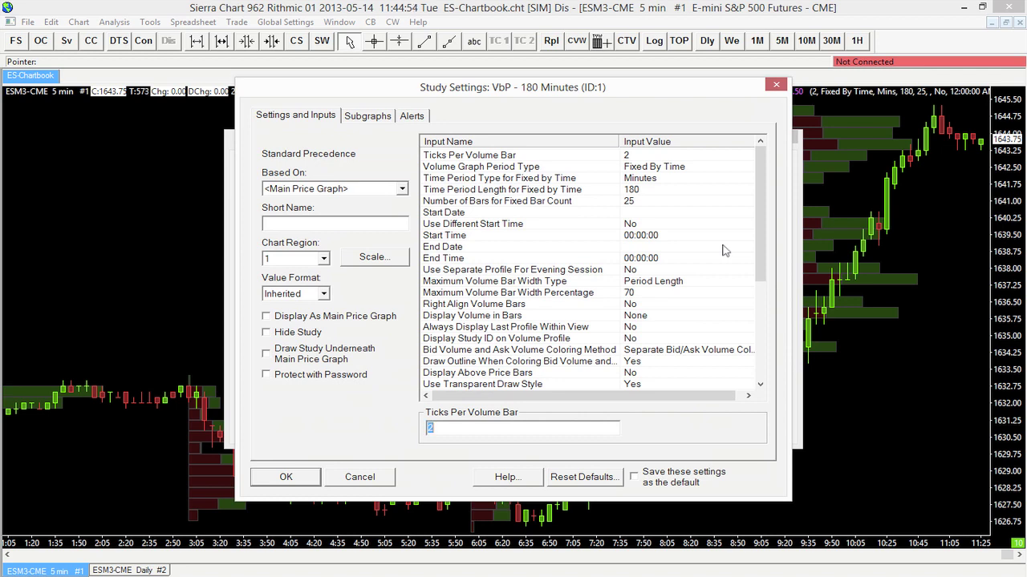
scroll(766, 231, "down", 1)
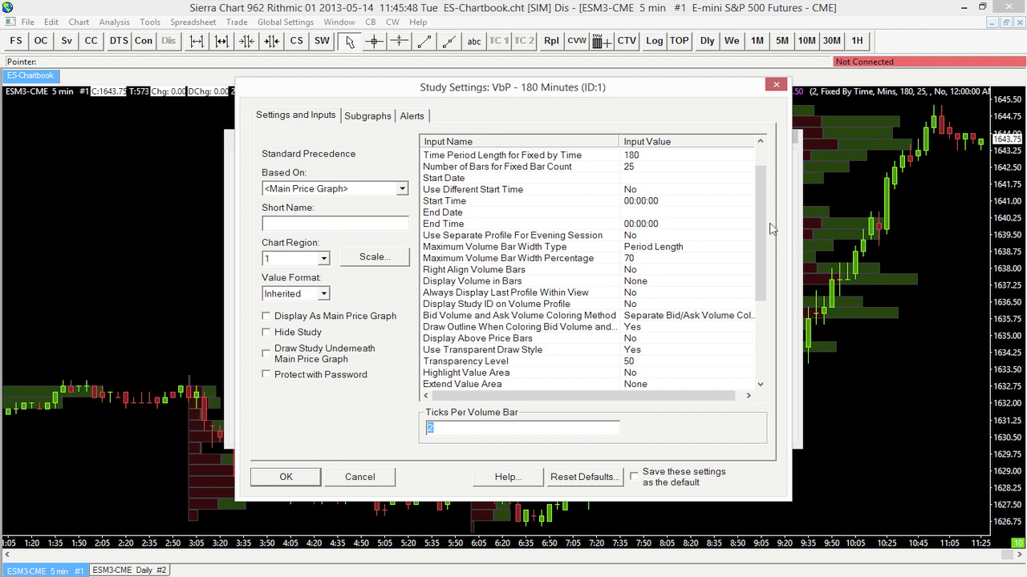
left_click(653, 284)
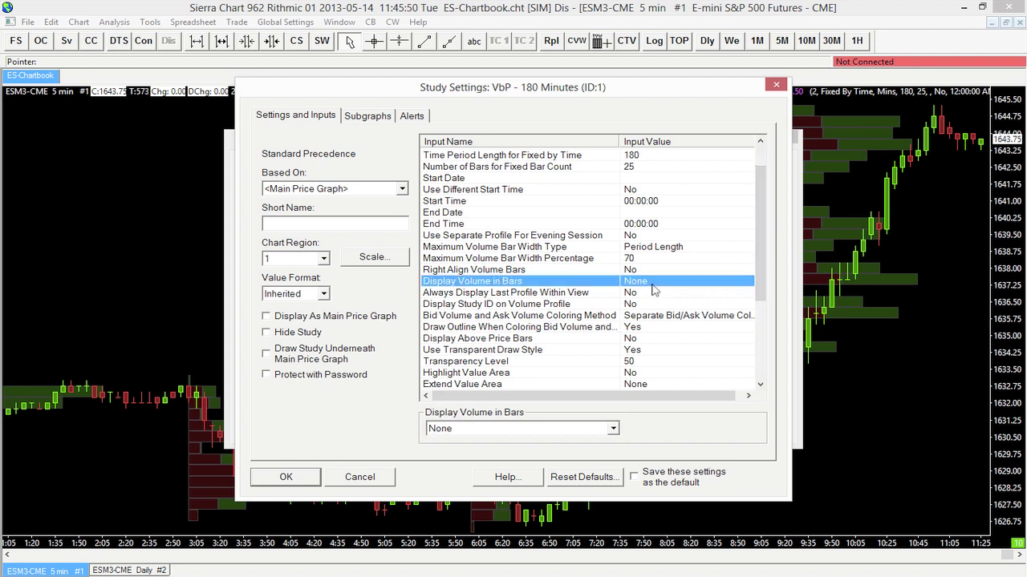
left_click(613, 429)
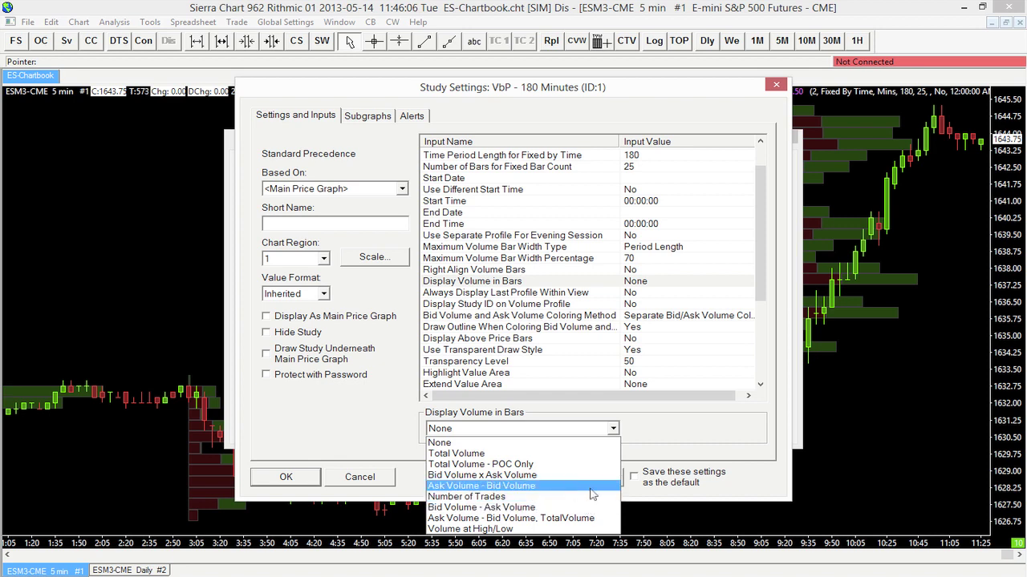
left_click(564, 454)
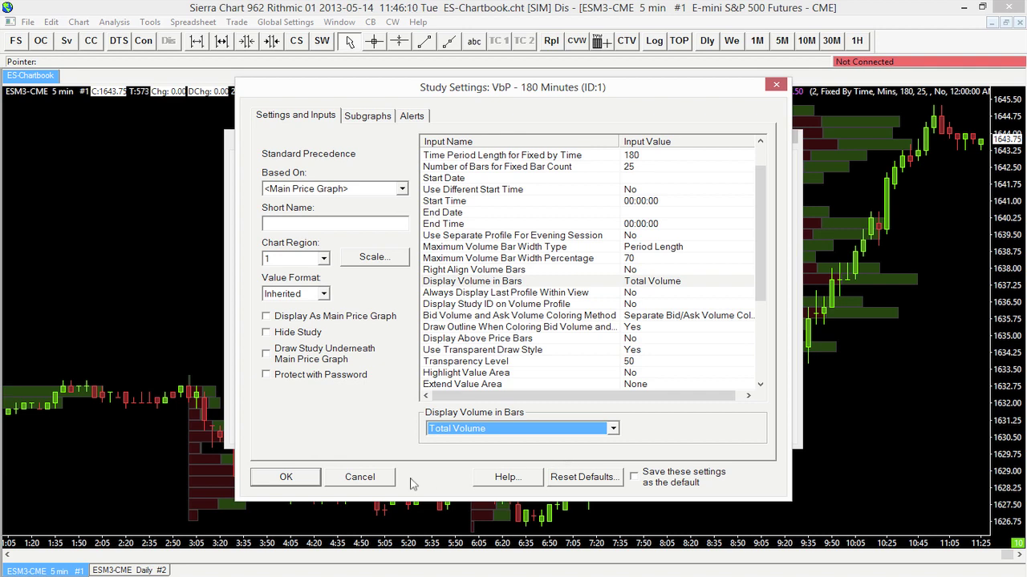
left_click(316, 478)
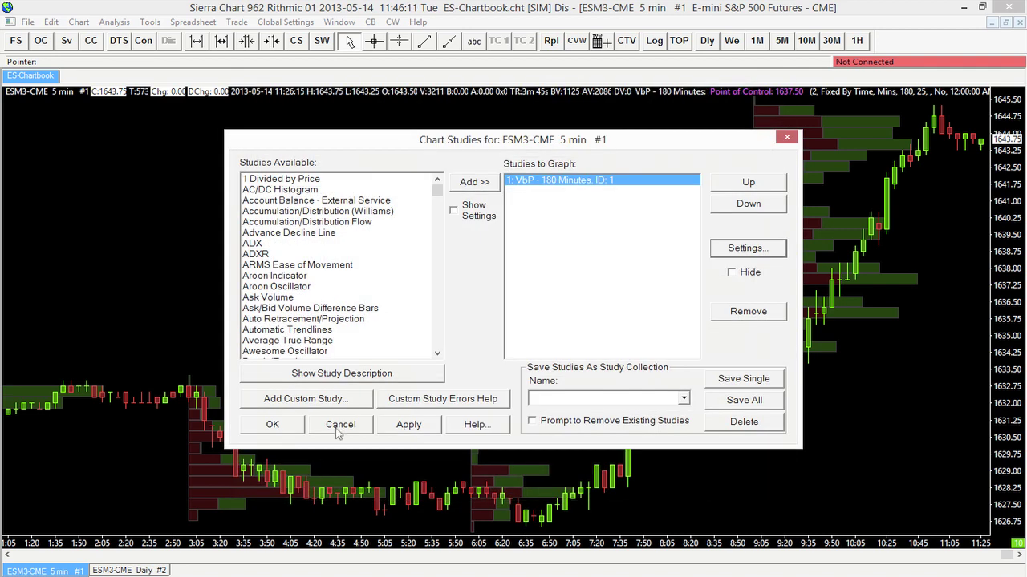
left_click(293, 428)
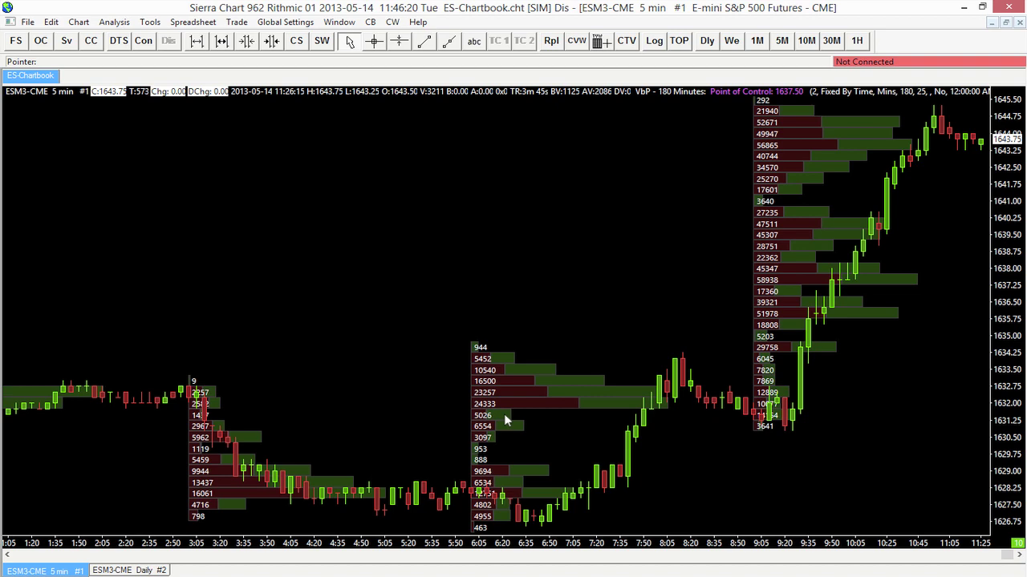
Step: Remove the VbP - 180 Minutes study from the chart's Studies list, leaving plain candlesticks
left_click_drag(1003, 227, 980, 255)
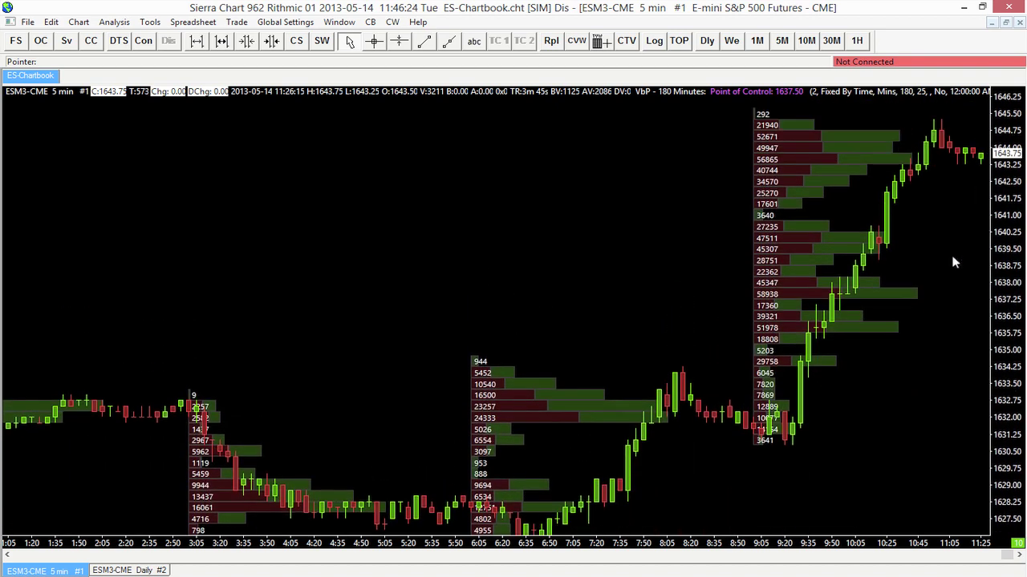
right_click(301, 136)
left_click(353, 209)
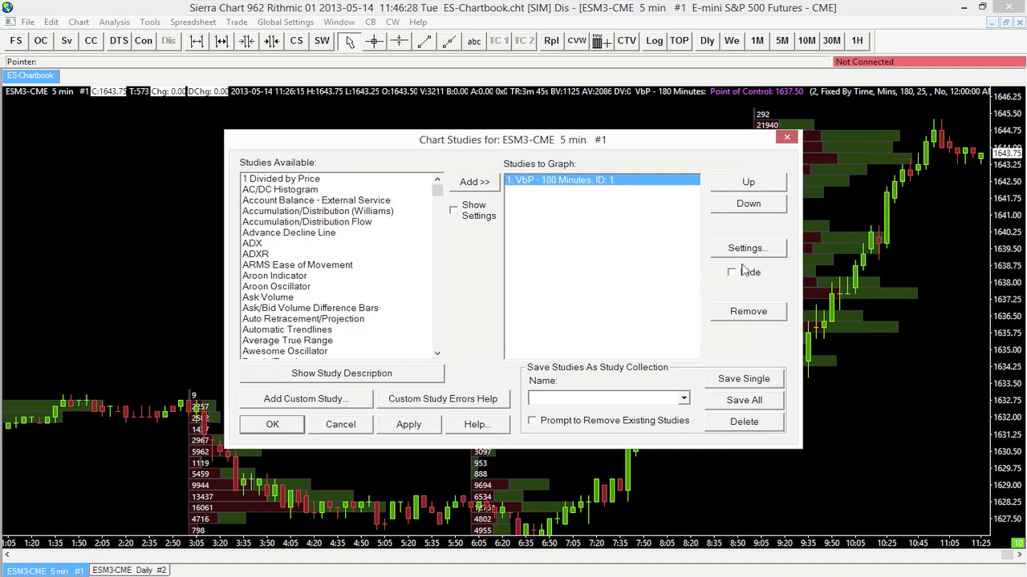
left_click(749, 312)
left_click(299, 424)
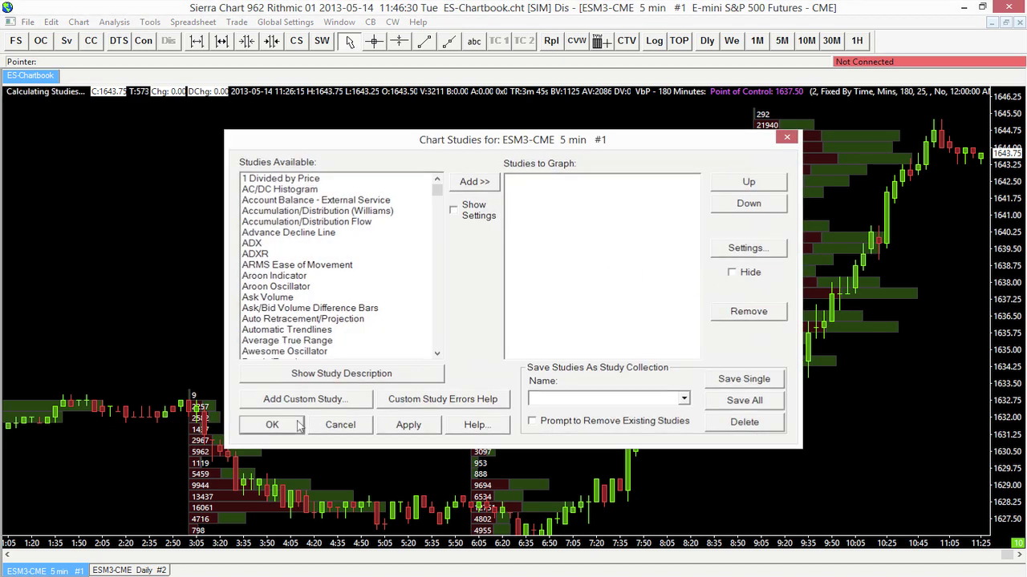
scroll(1009, 239, "down", 1)
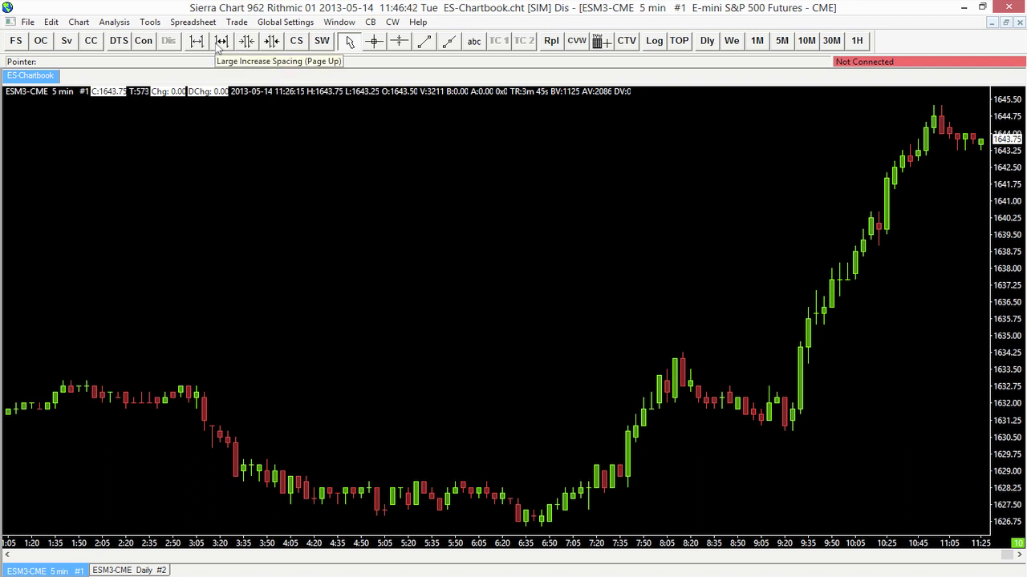
Step: Choose Draw Volume Profile from the Tools menu
left_click(164, 25)
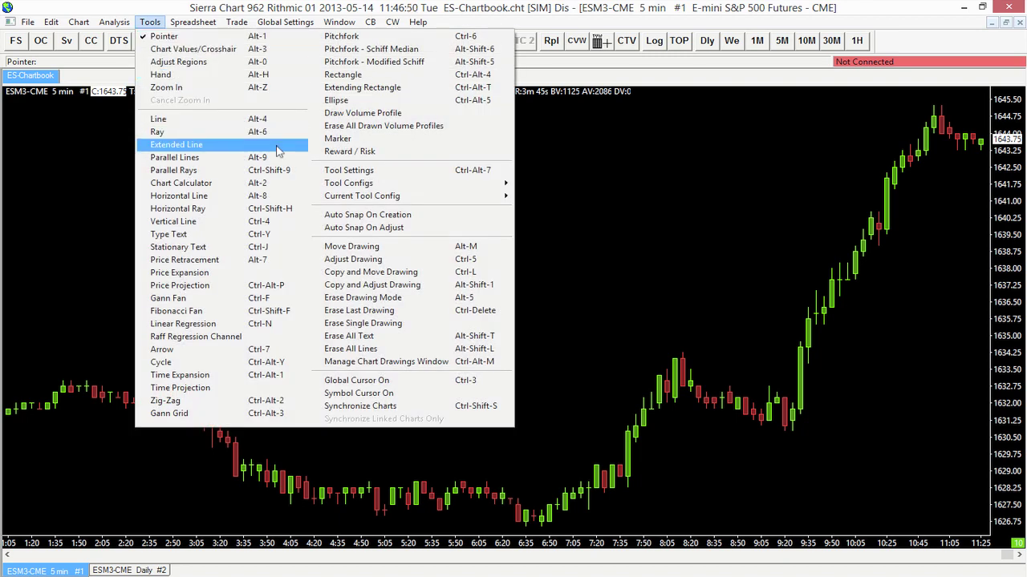
left_click(456, 118)
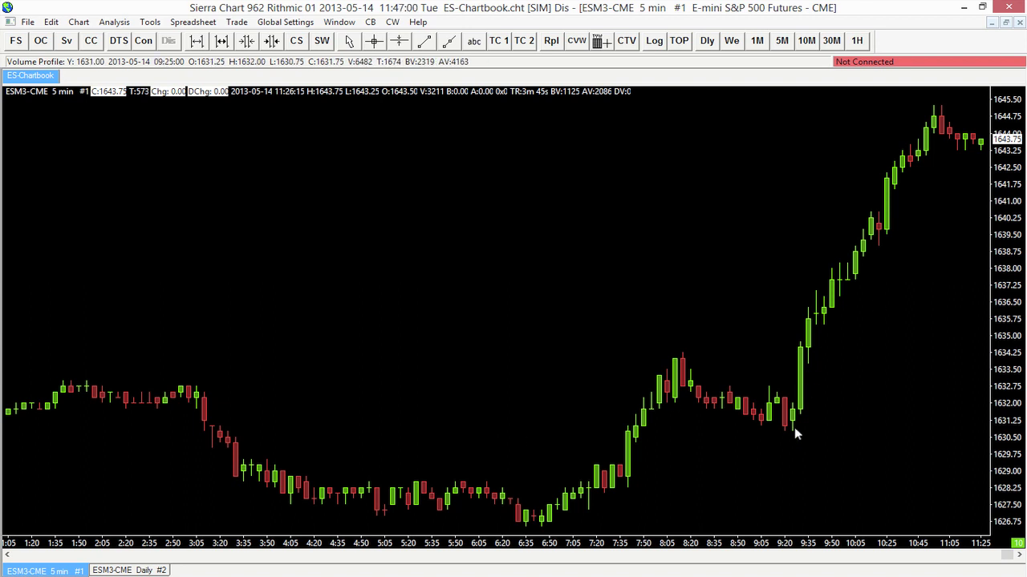
Step: Drag volume profiles over the 9:25–10:20 rally, 8:00 bars, 3:30–5:00 range and overnight bars
left_click_drag(792, 425, 876, 211)
left_click(878, 208)
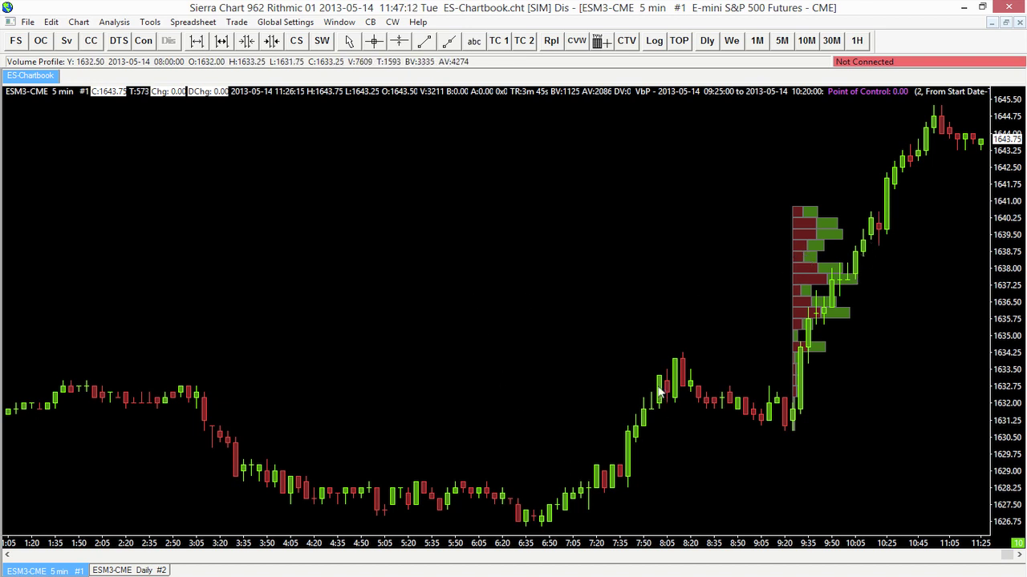
left_click_drag(649, 340, 690, 414)
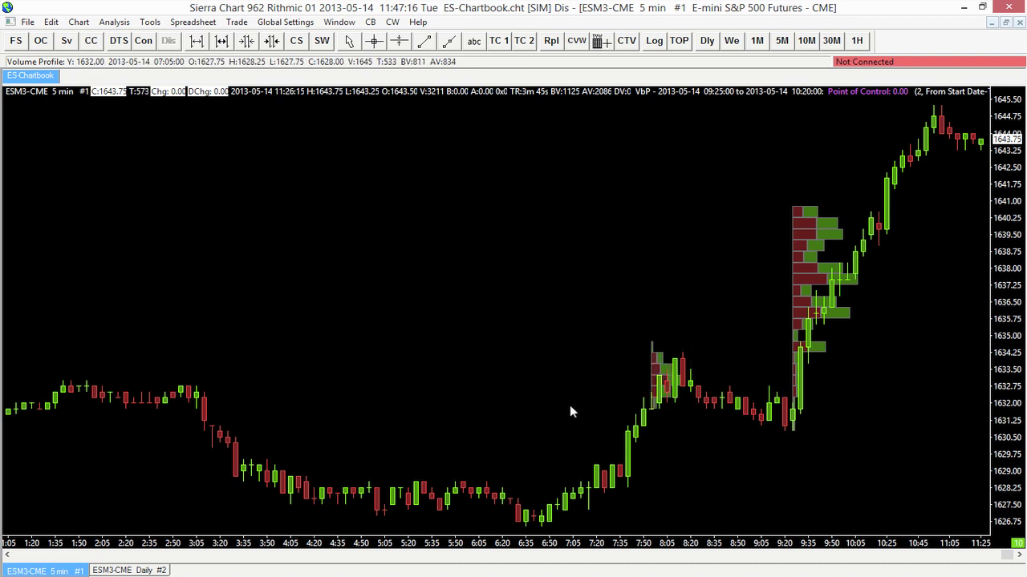
mouse_move(235, 447)
left_mouse_down()
mouse_move(368, 498)
mouse_move(523, 534)
left_mouse_up()
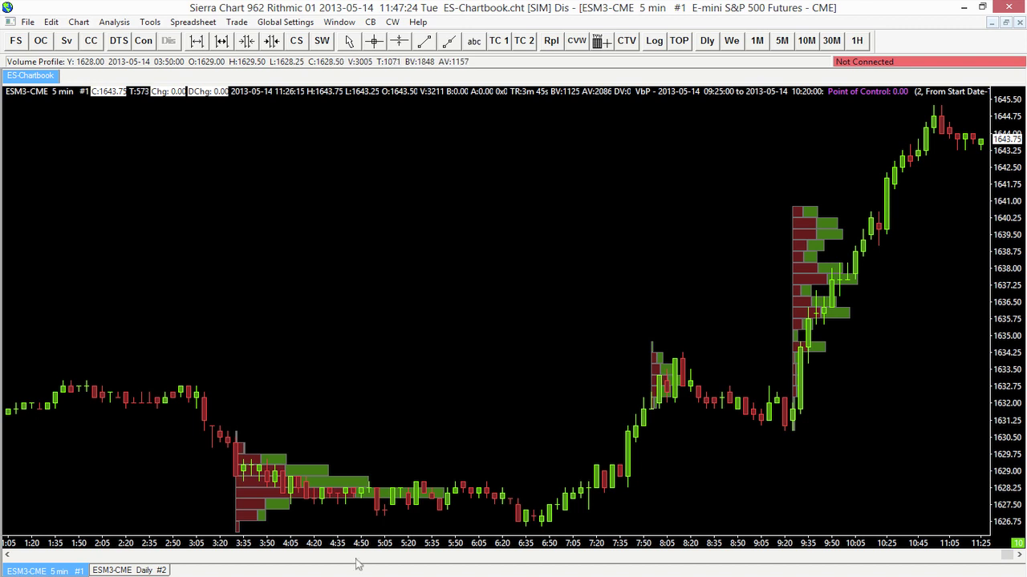
left_click_drag(439, 550, 522, 545)
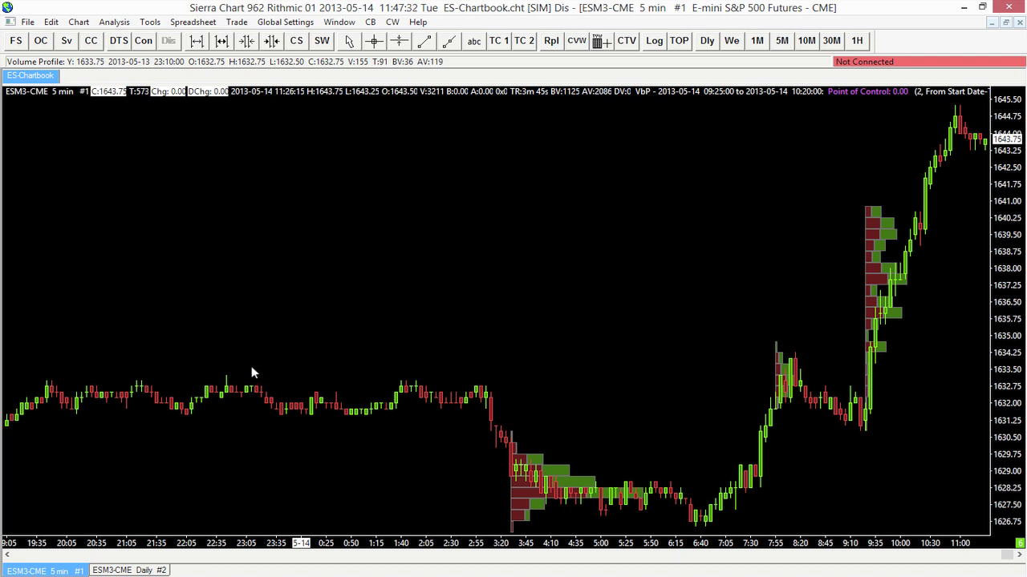
mouse_move(220, 364)
left_mouse_down()
mouse_move(308, 409)
mouse_move(555, 427)
mouse_move(473, 427)
mouse_move(503, 427)
left_mouse_up()
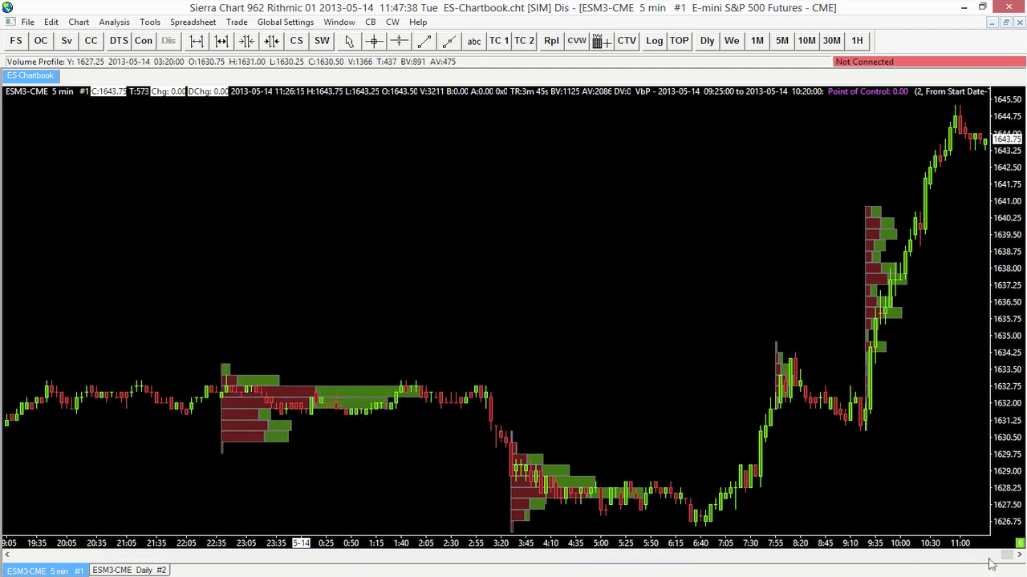
left_click_drag(1007, 557, 964, 561)
Step: Draw a volume profile over the 2013-05-13 bars from about 2:55 to 4:35
left_click(152, 22)
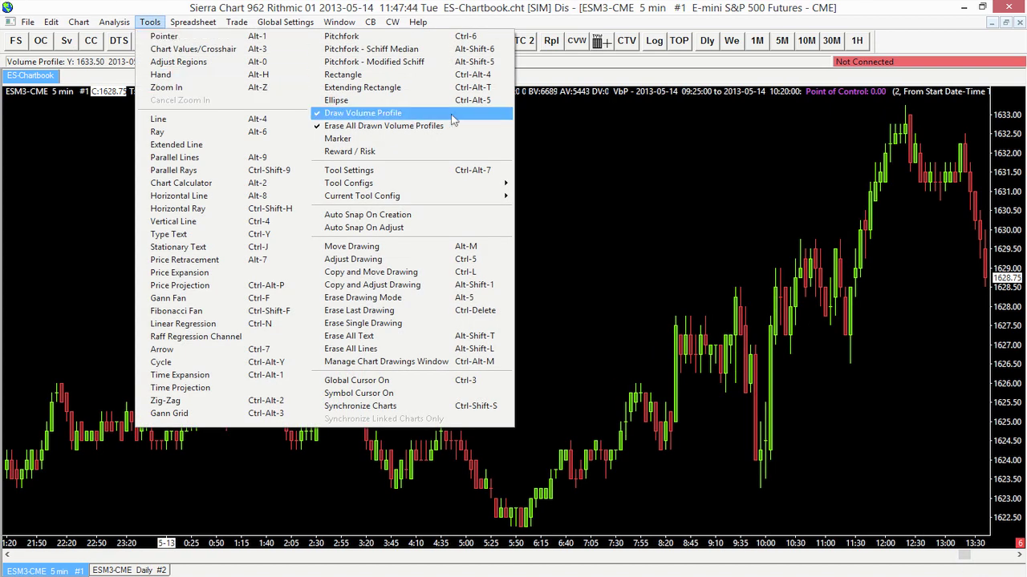
left_click(640, 544)
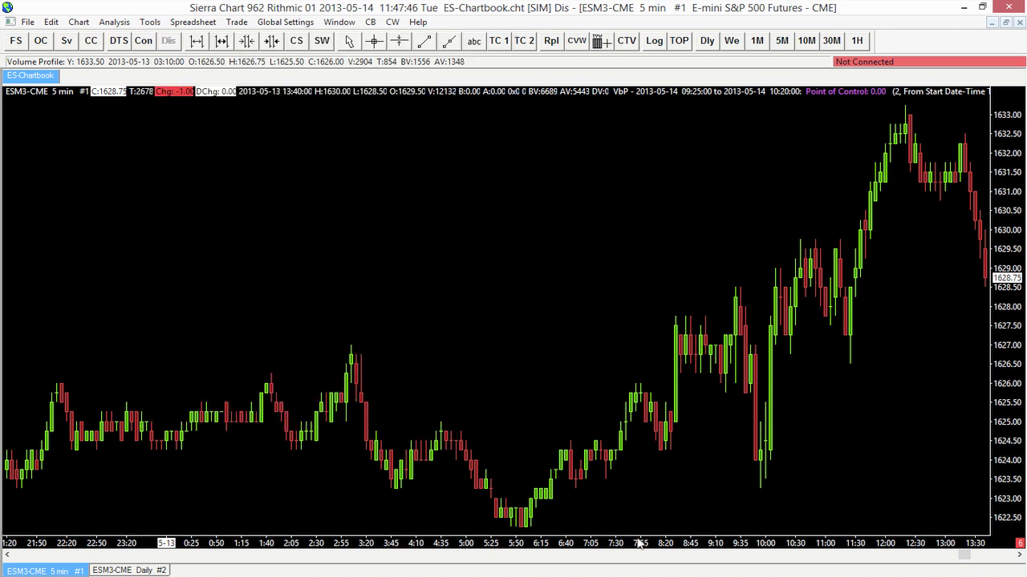
mouse_move(341, 336)
left_mouse_down()
mouse_move(427, 512)
mouse_move(430, 478)
mouse_move(448, 501)
left_mouse_up()
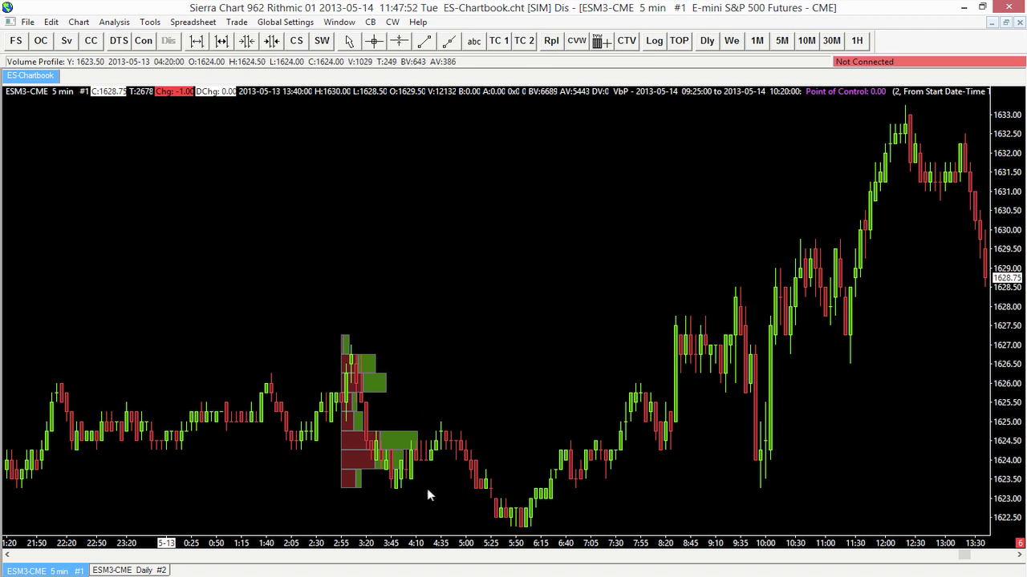
Step: Scroll to the latest bars and erase all drawn volume profiles
left_click_drag(964, 555, 1017, 567)
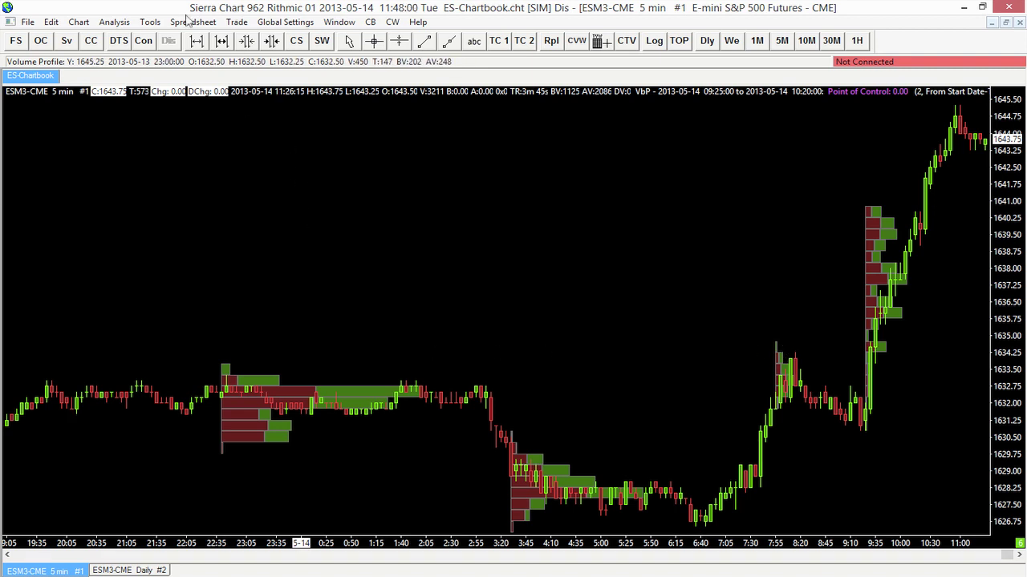
left_click(151, 22)
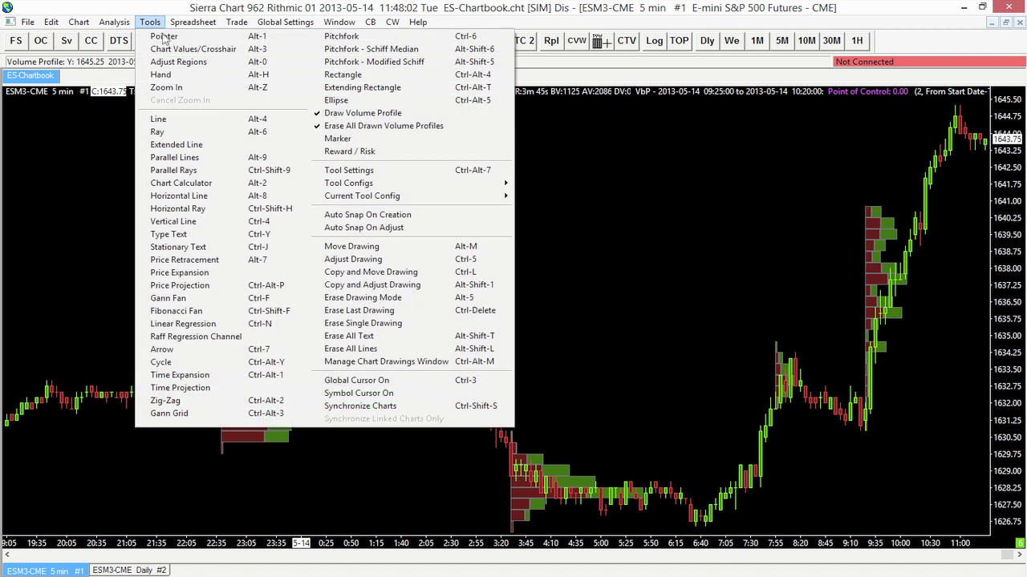
left_click(410, 127)
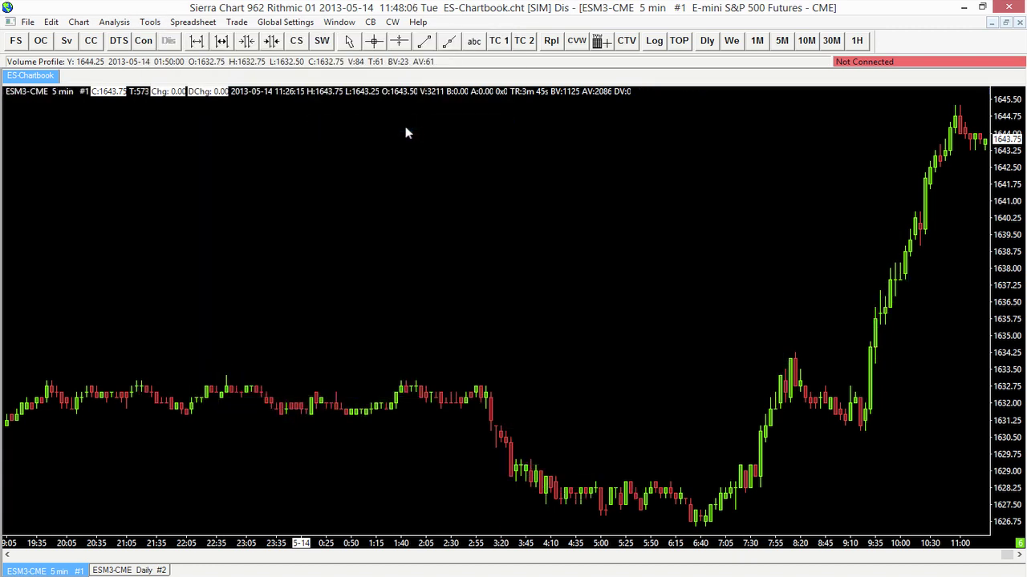
Step: Switch to the Pointer tool from the Tools menu
left_click(151, 22)
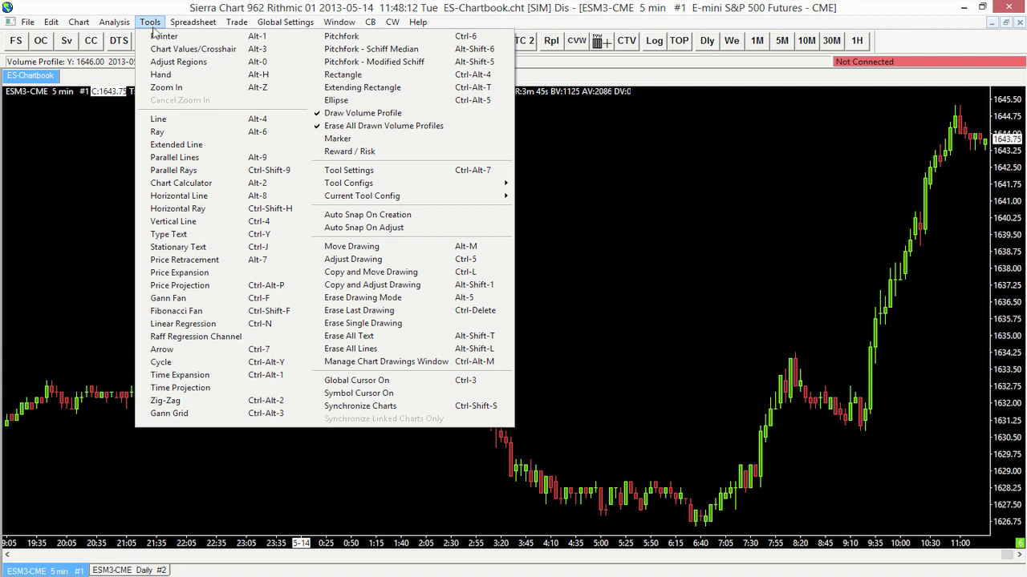
left_click(163, 36)
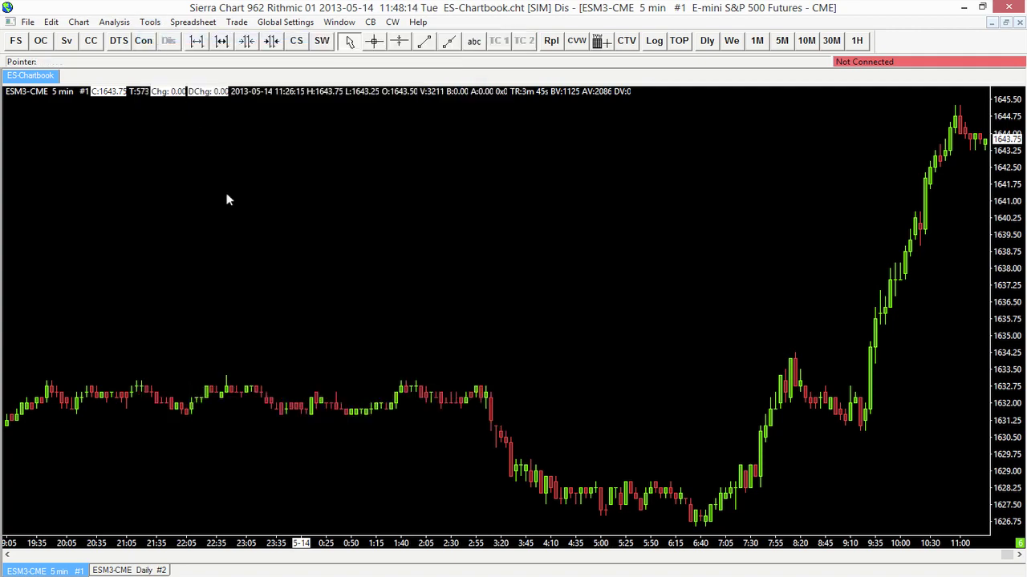